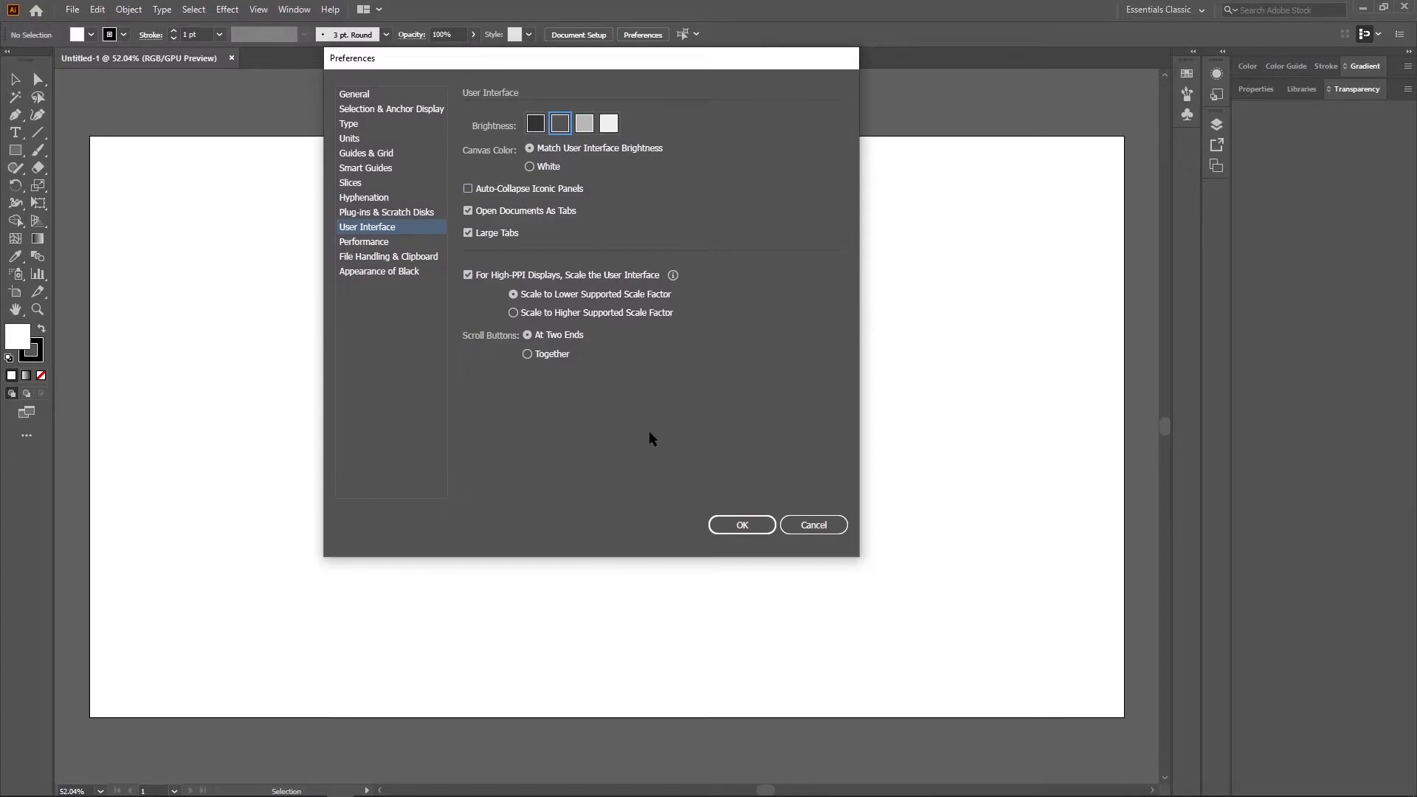
Open the Windows display settings and set the size of text, apps, and other items to 125%.
{"action": "left_click", "coordinate": [14, 784]}
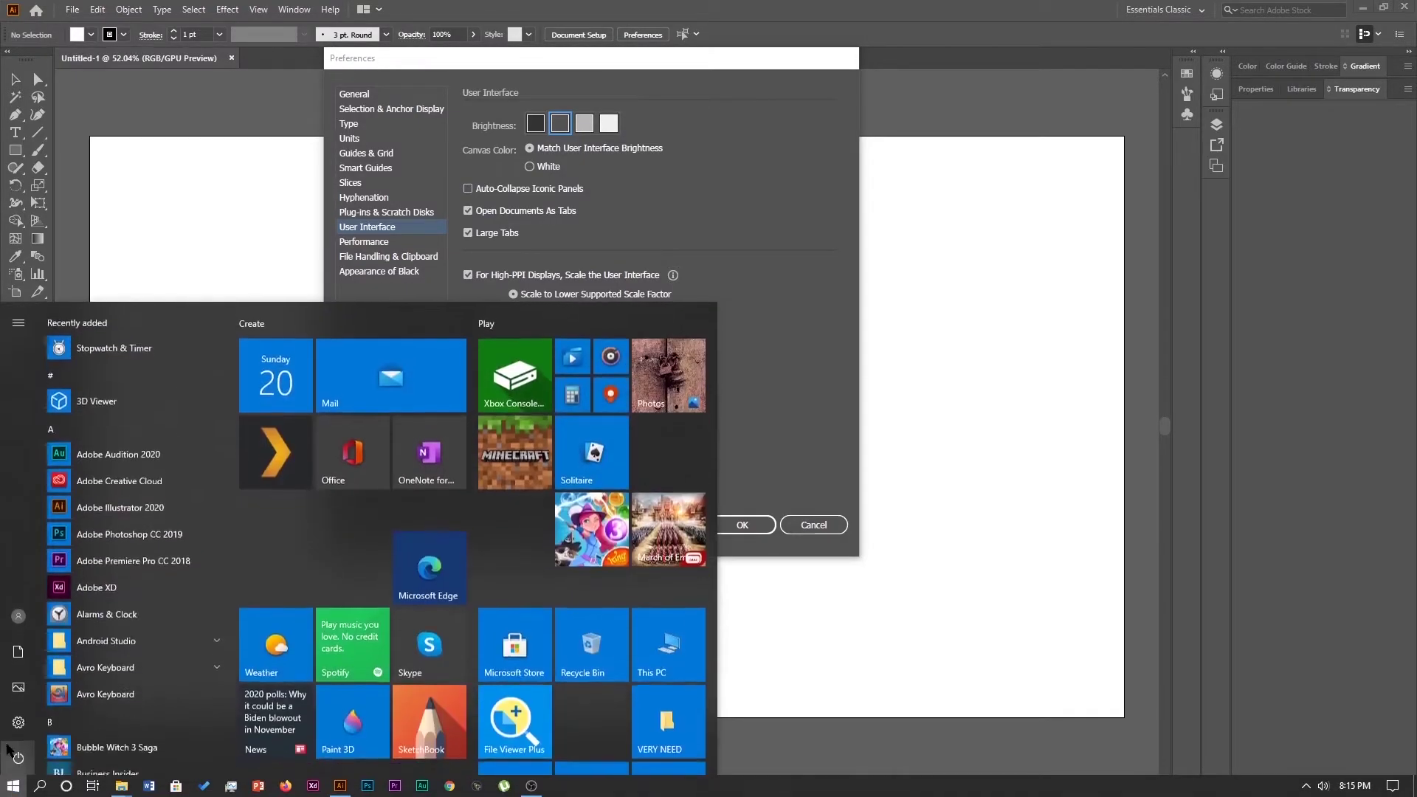
{"action": "left_click", "coordinate": [19, 722]}
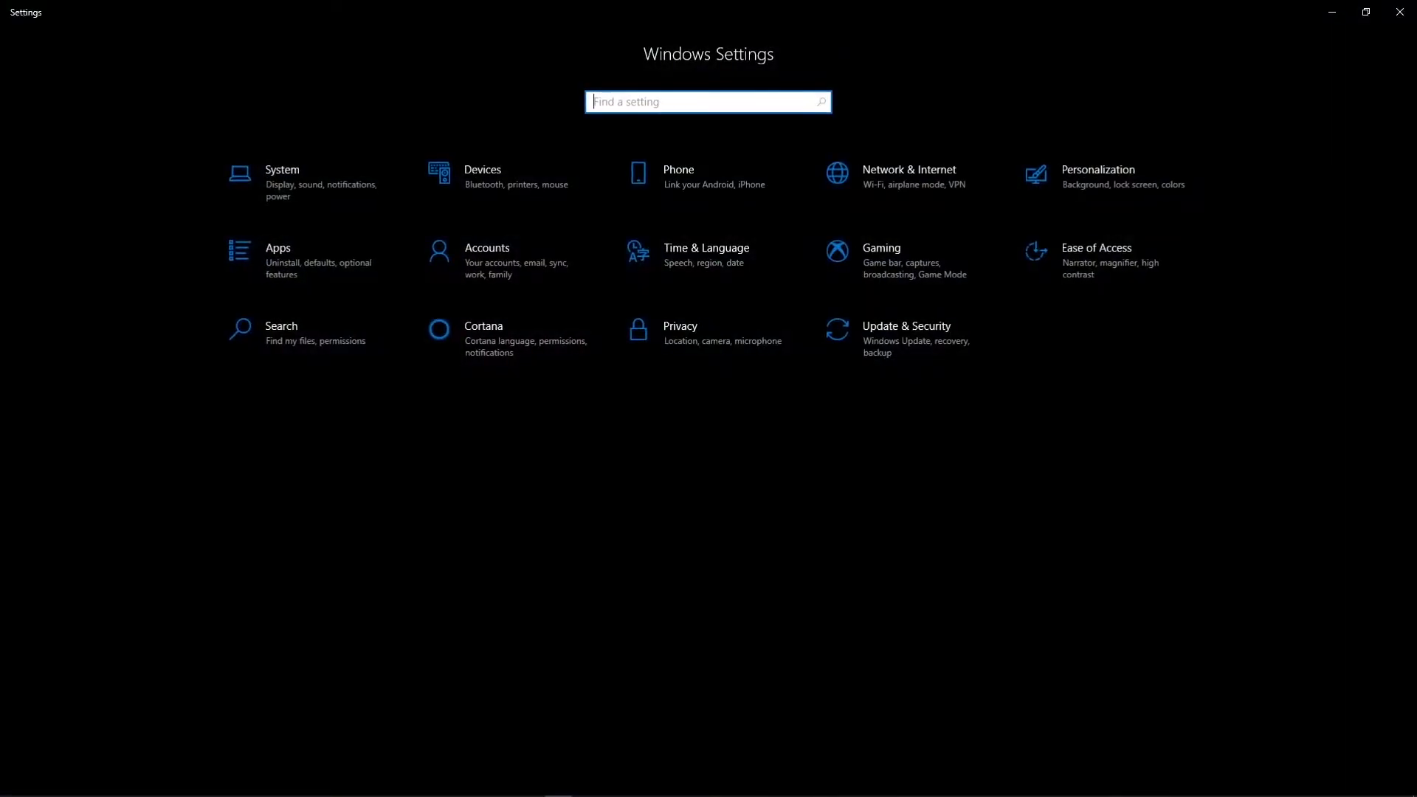
{"action": "left_click", "coordinate": [300, 191]}
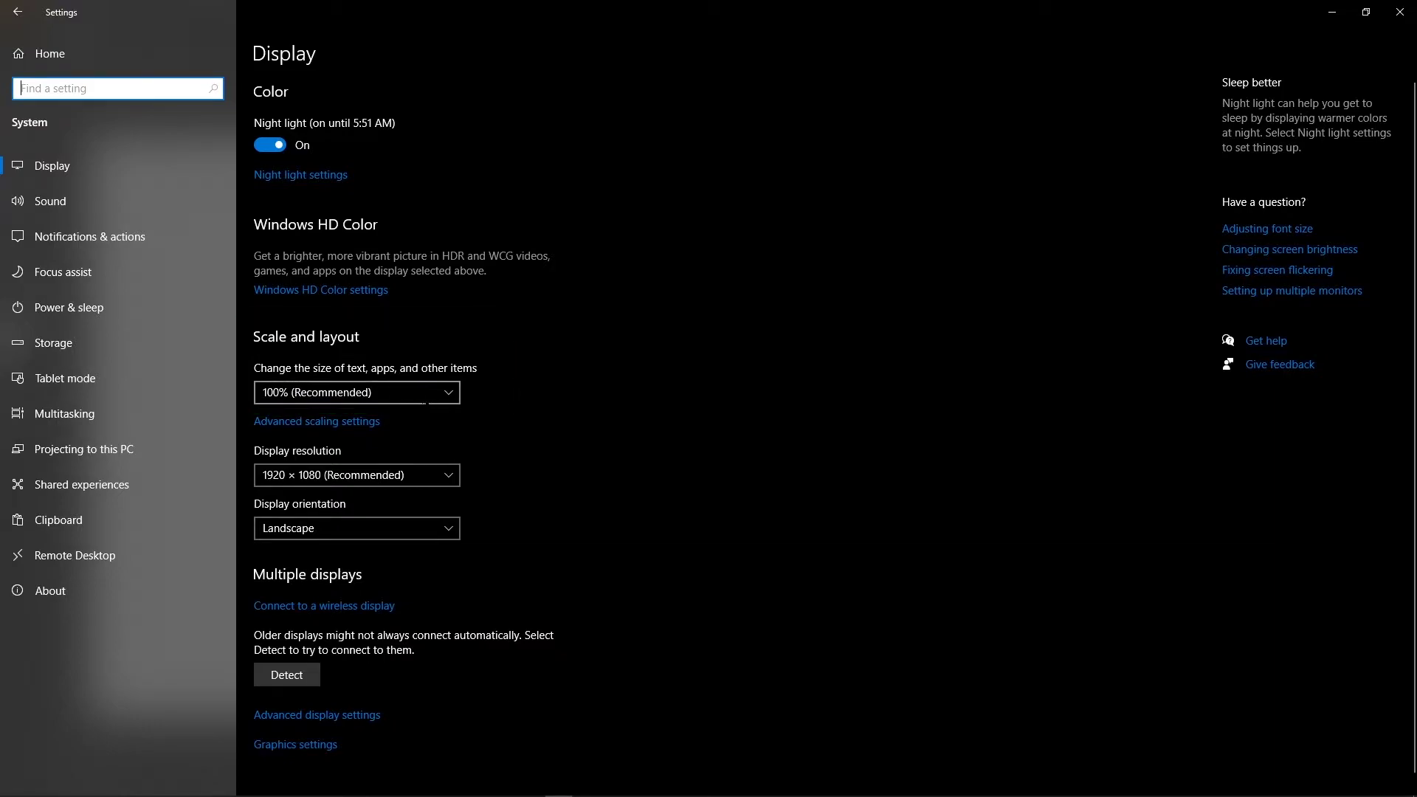
{"action": "left_click", "coordinate": [375, 398]}
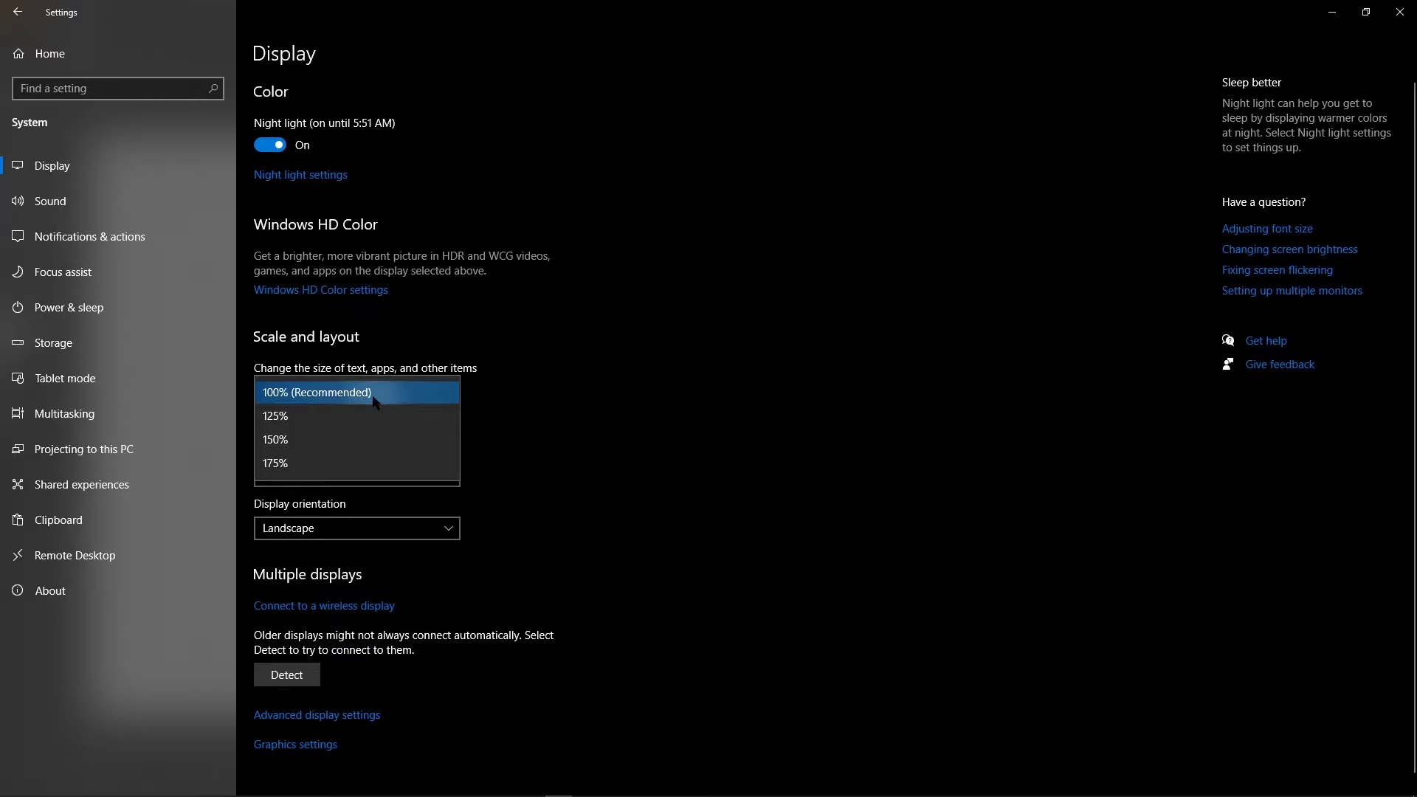
{"action": "left_click", "coordinate": [375, 399]}
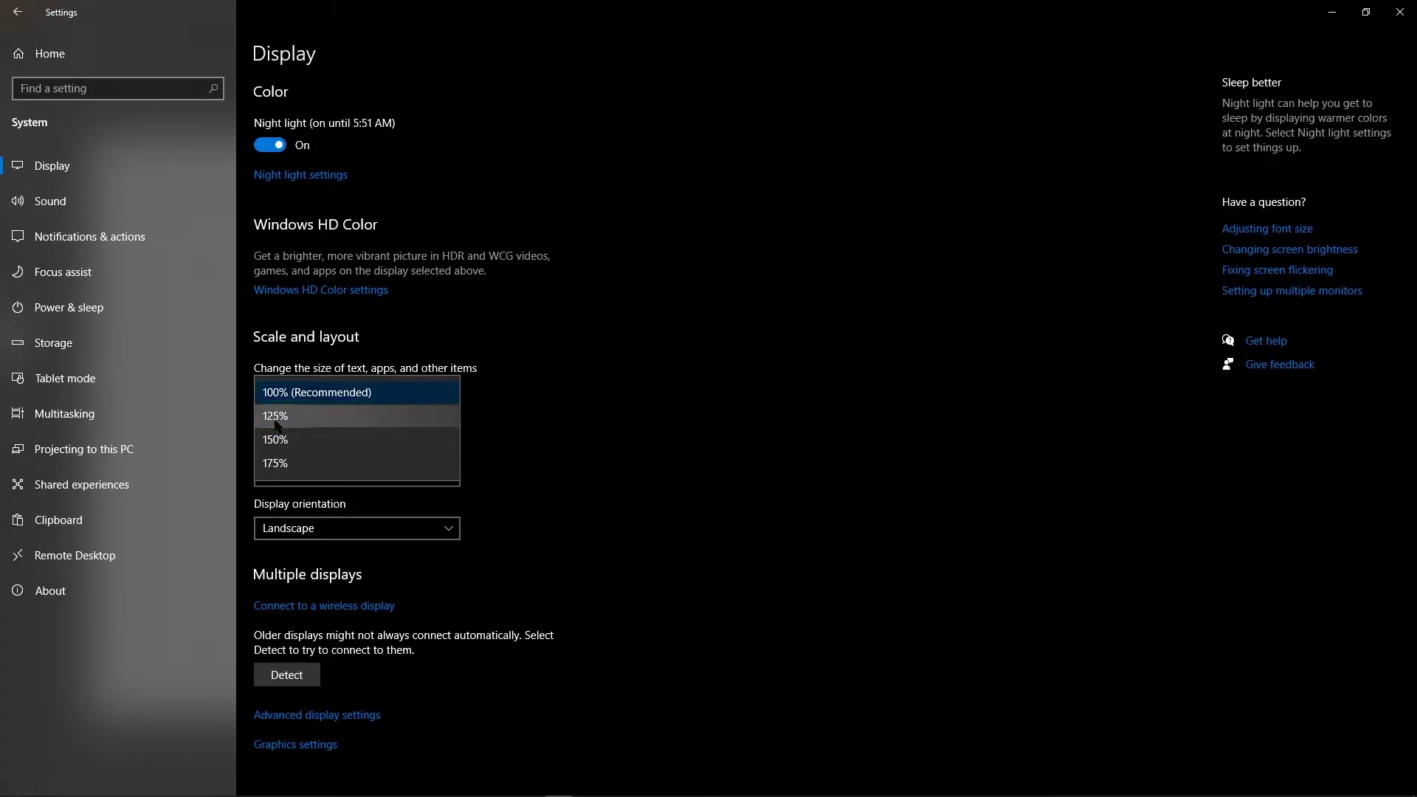
{"action": "left_click", "coordinate": [275, 418]}
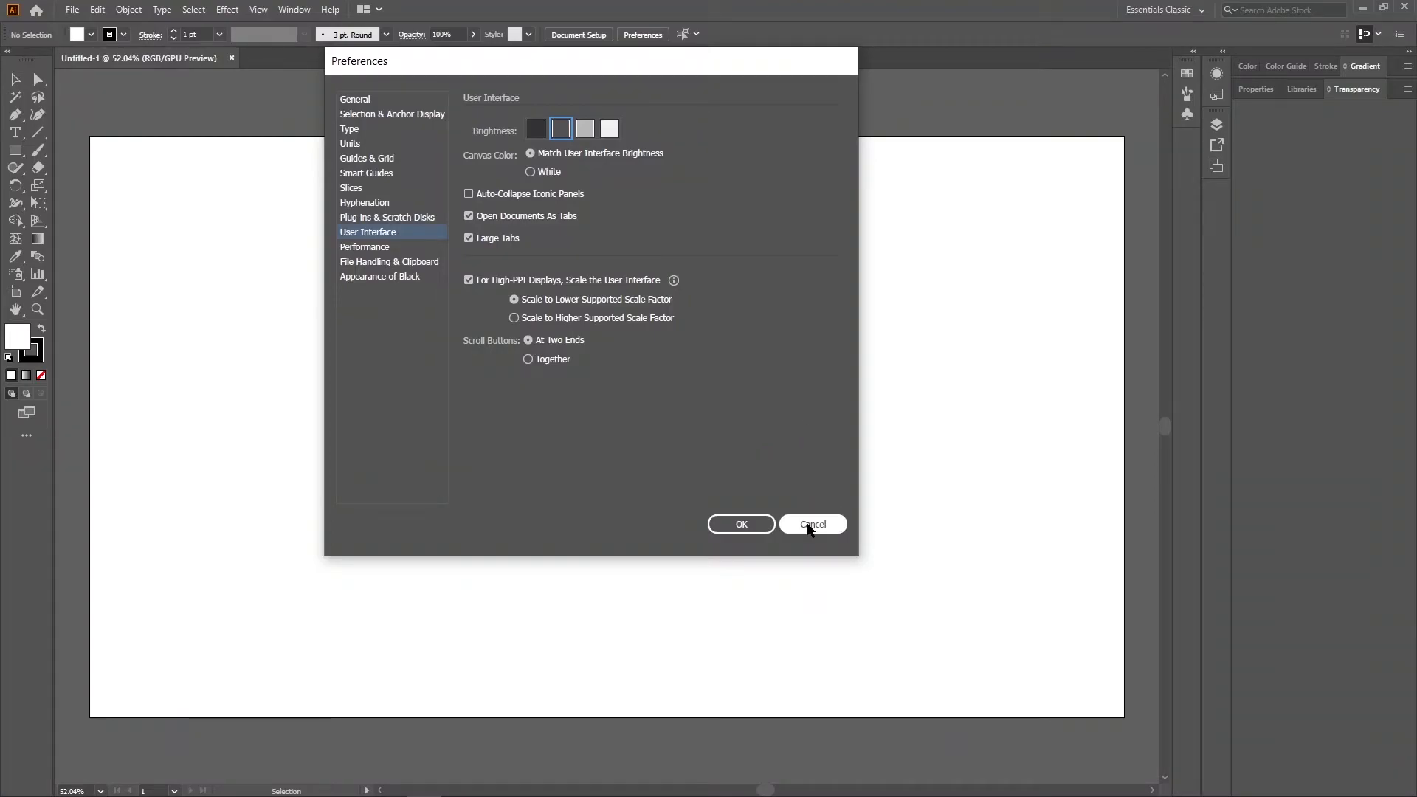
Dismiss Illustrator's preferences without saving, restart the program, and create a new document.
{"action": "left_click", "coordinate": [812, 525]}
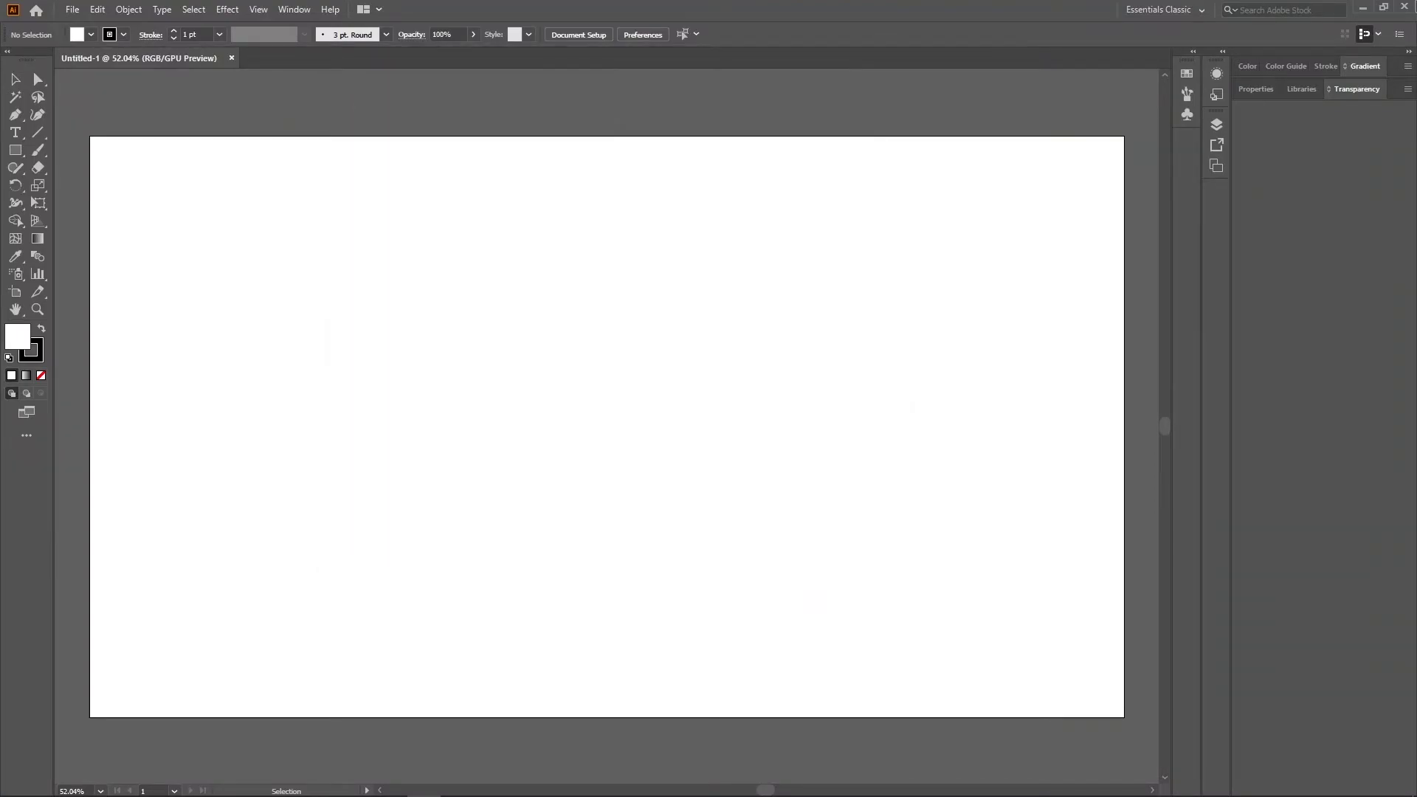
{"action": "left_click", "coordinate": [1406, 10]}
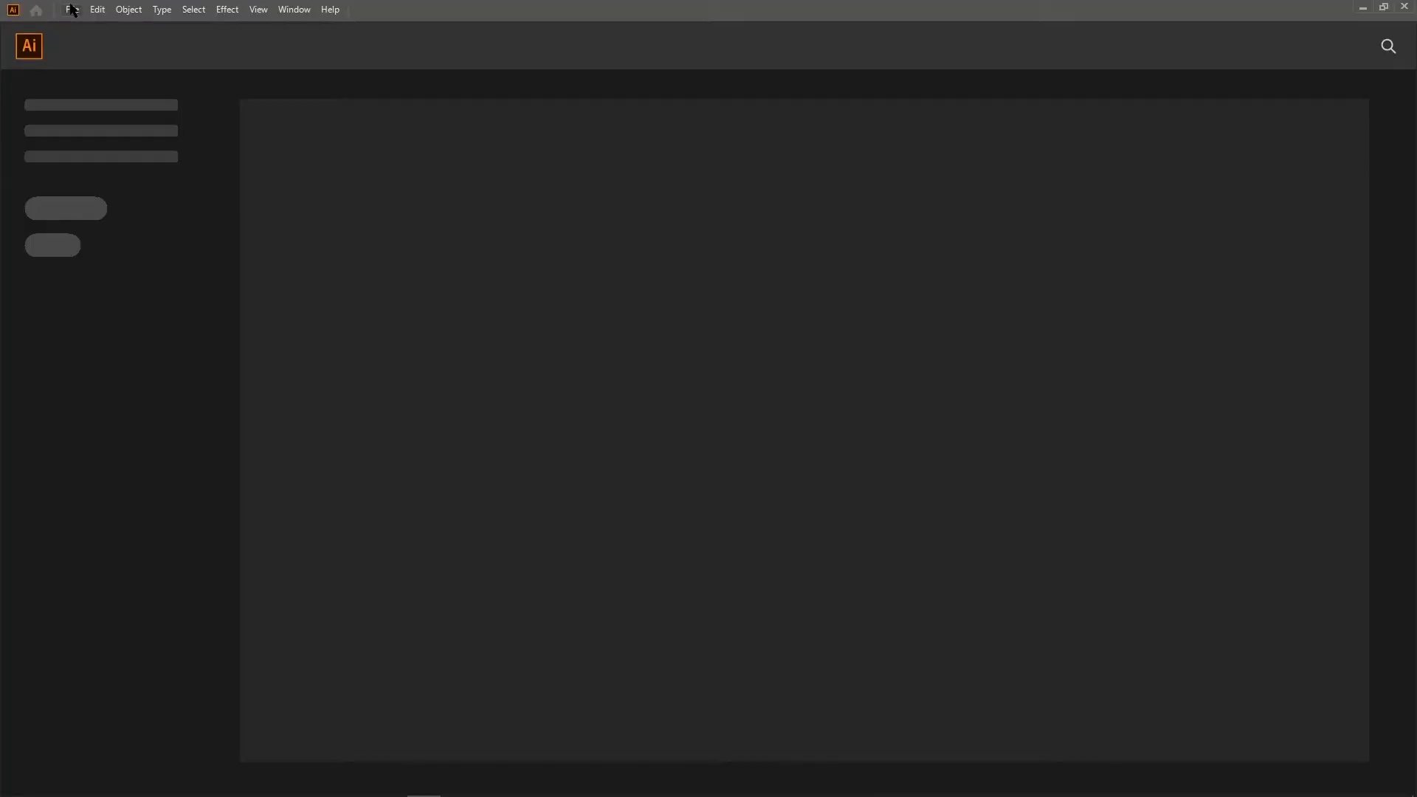
{"action": "left_click", "coordinate": [73, 9]}
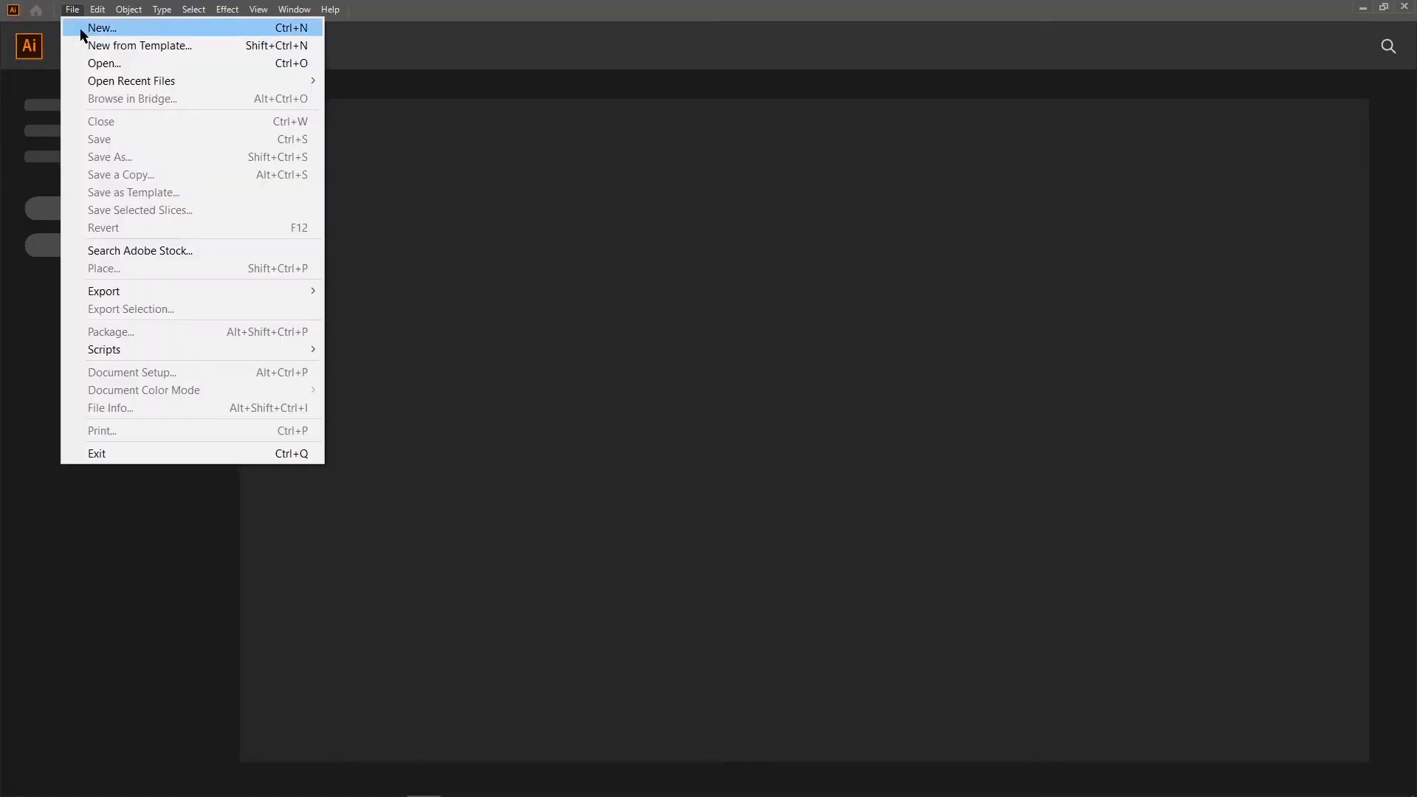
{"action": "left_click", "coordinate": [81, 31]}
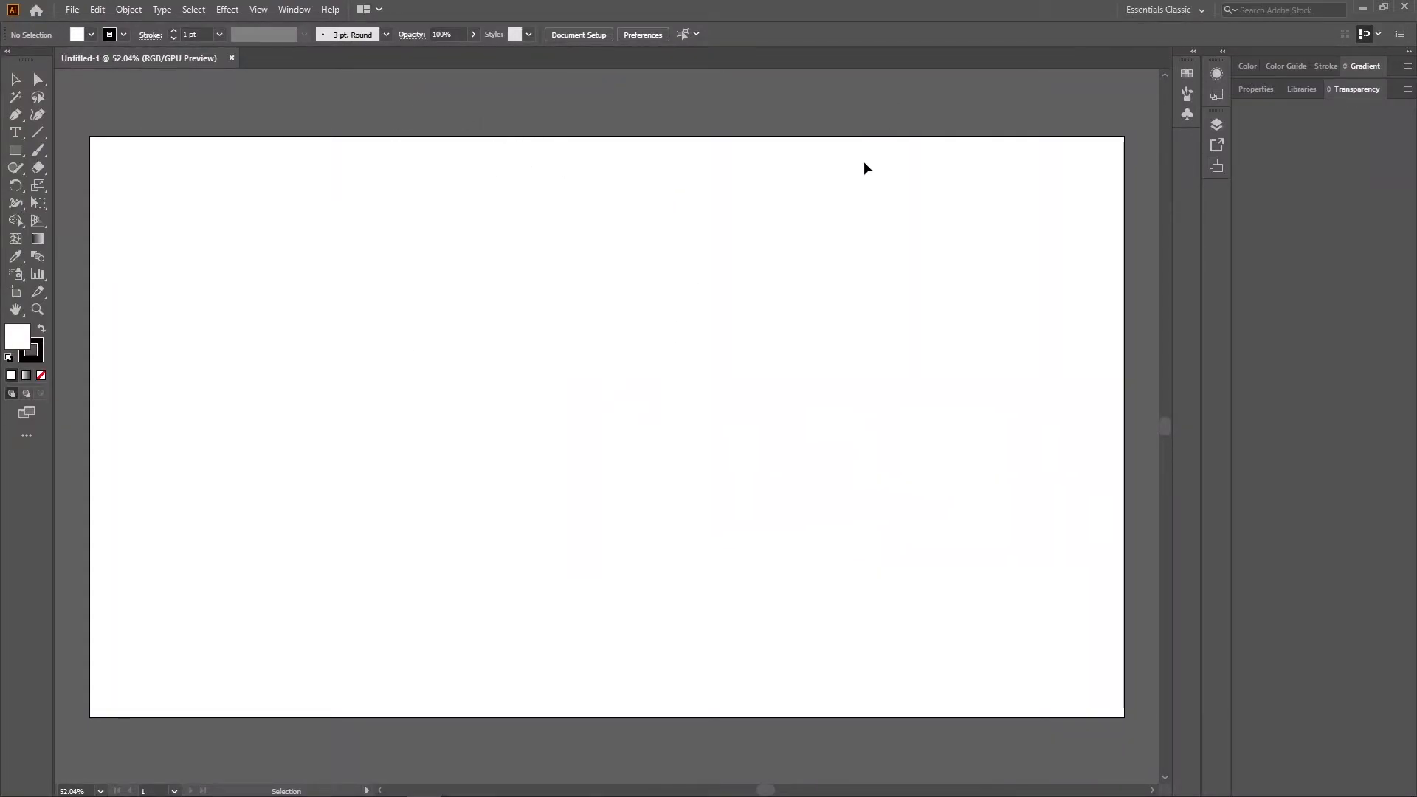
Switch to Windows Settings, set the display scaling to 150%, and close Settings.
{"action": "left_click", "coordinate": [694, 792]}
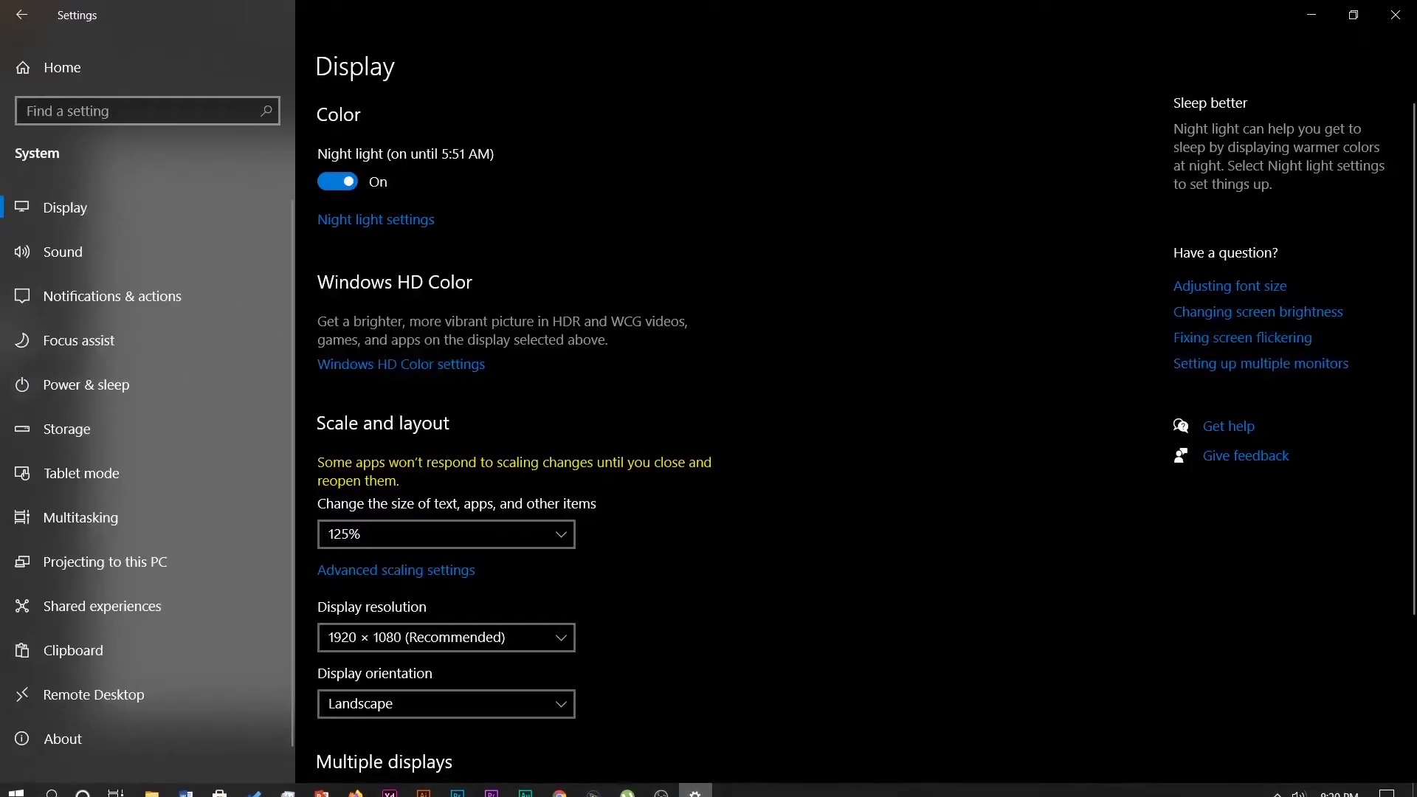
{"action": "left_click", "coordinate": [450, 534]}
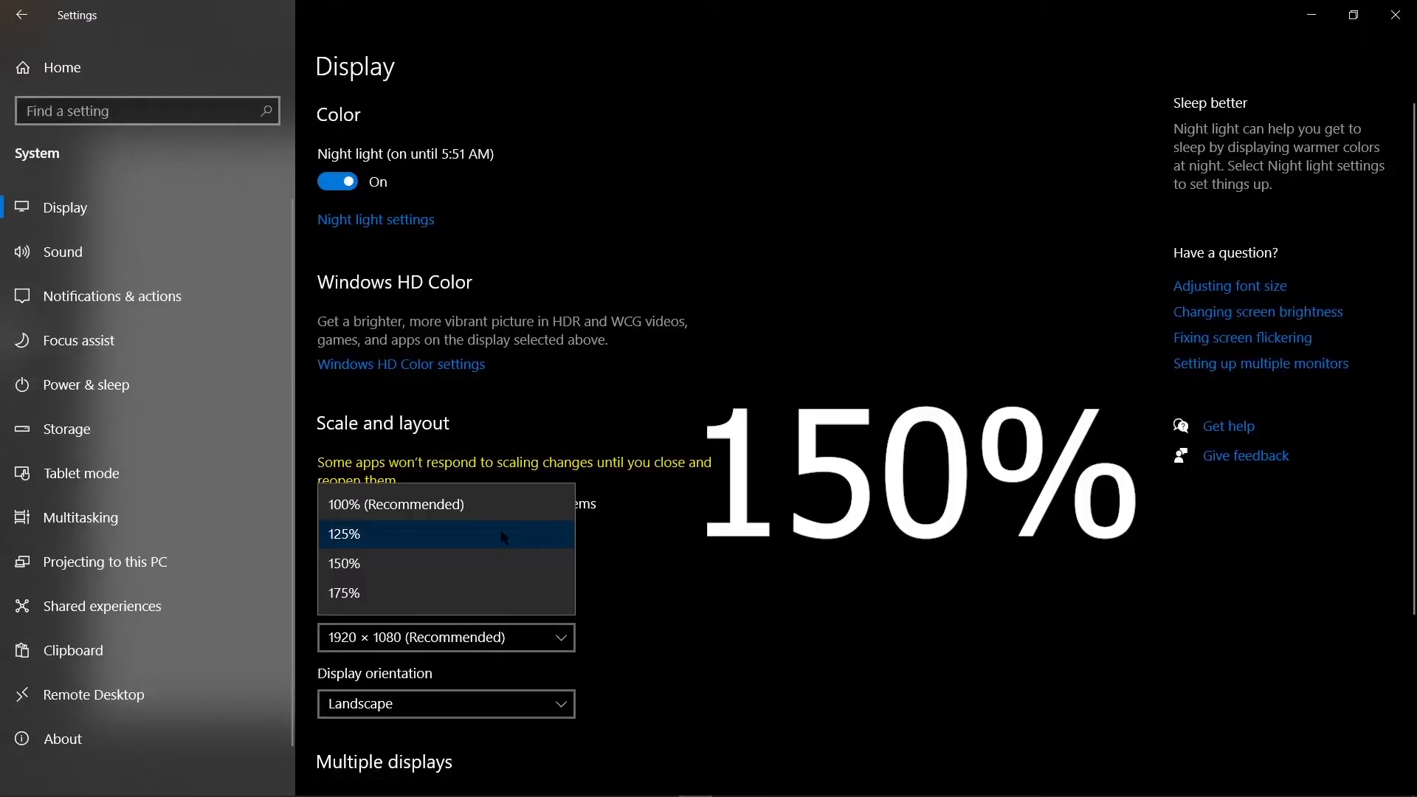
{"action": "left_click", "coordinate": [402, 565]}
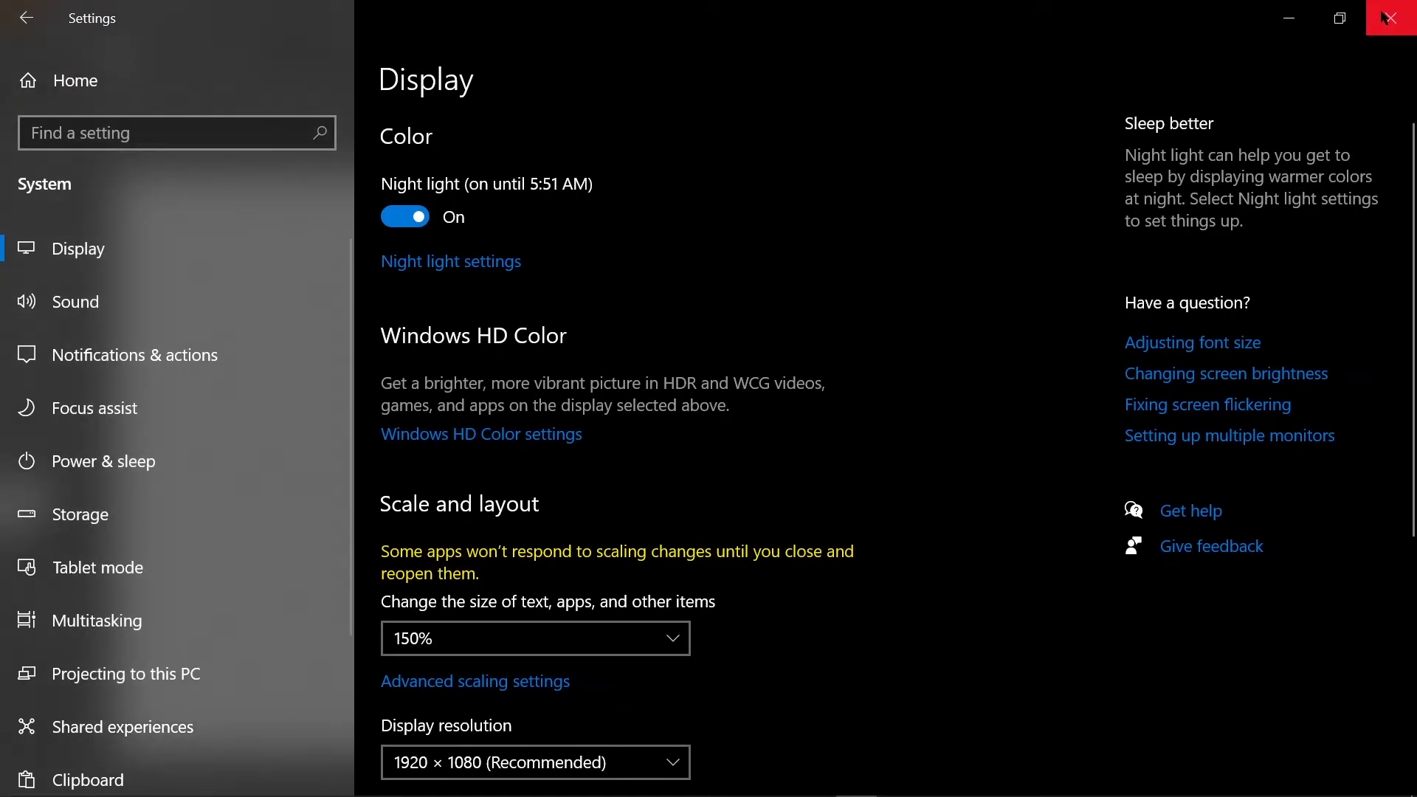
{"action": "left_click", "coordinate": [1384, 17]}
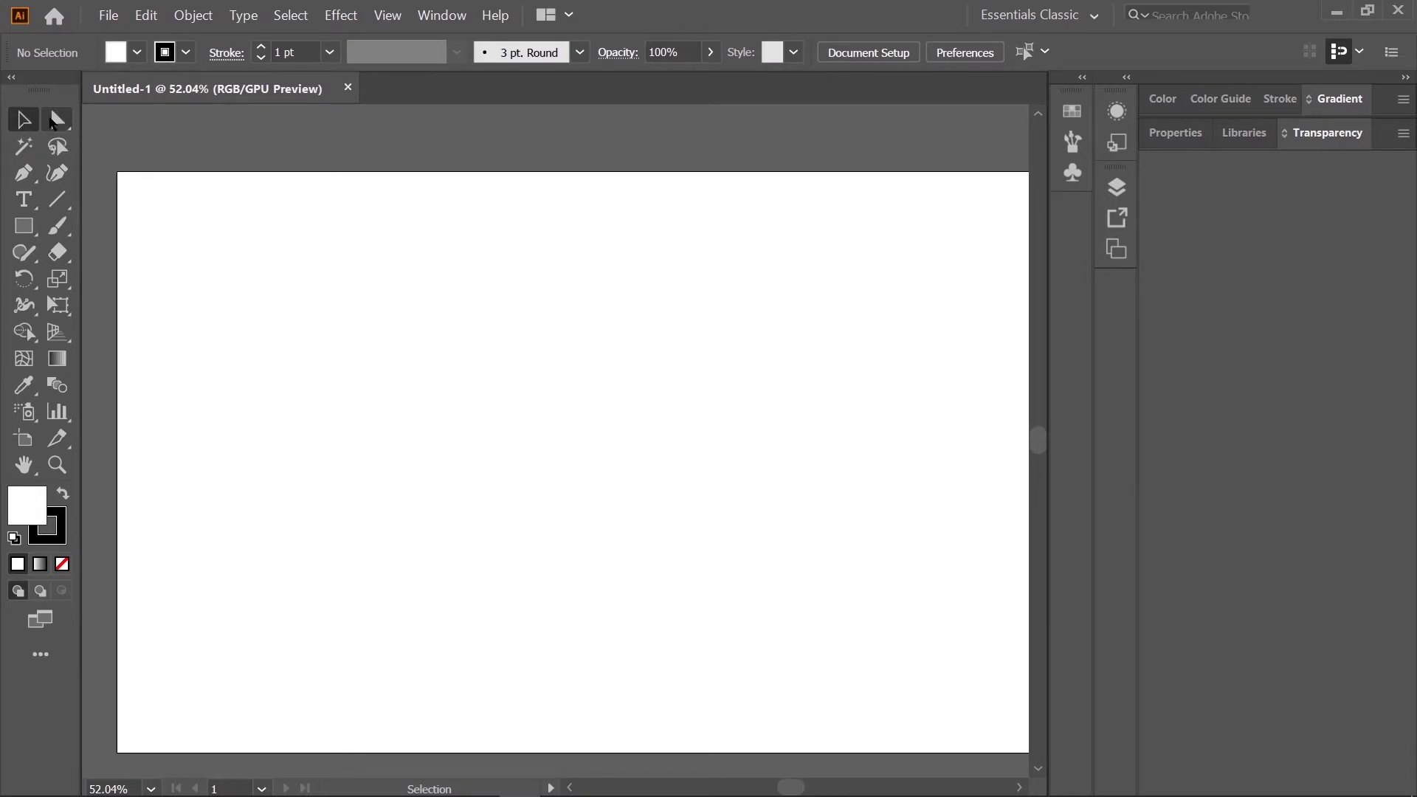
Activate the Direct Selection tool in Illustrator and set the Windows display scaling back to 125%.
{"action": "left_click", "coordinate": [57, 120]}
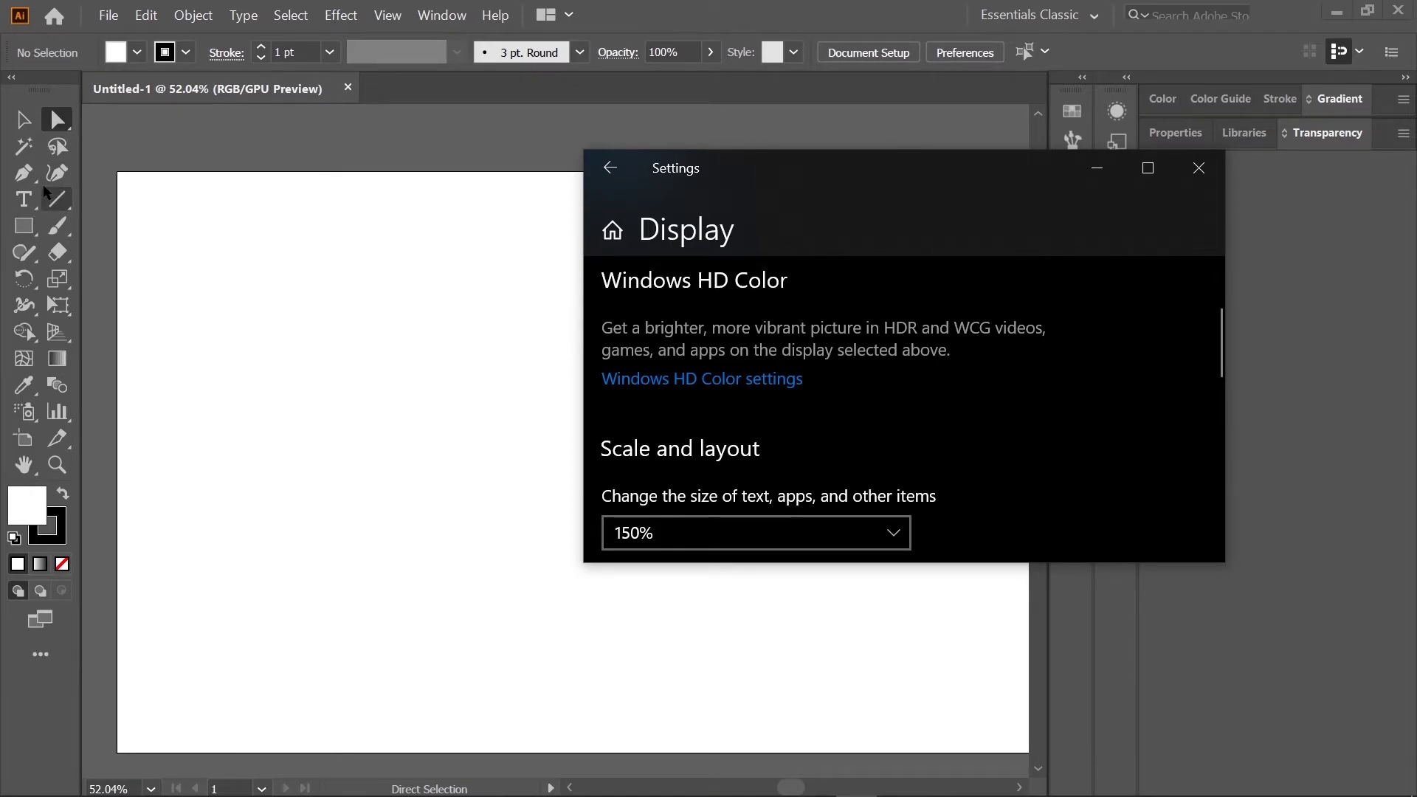
{"action": "left_click", "coordinate": [664, 533]}
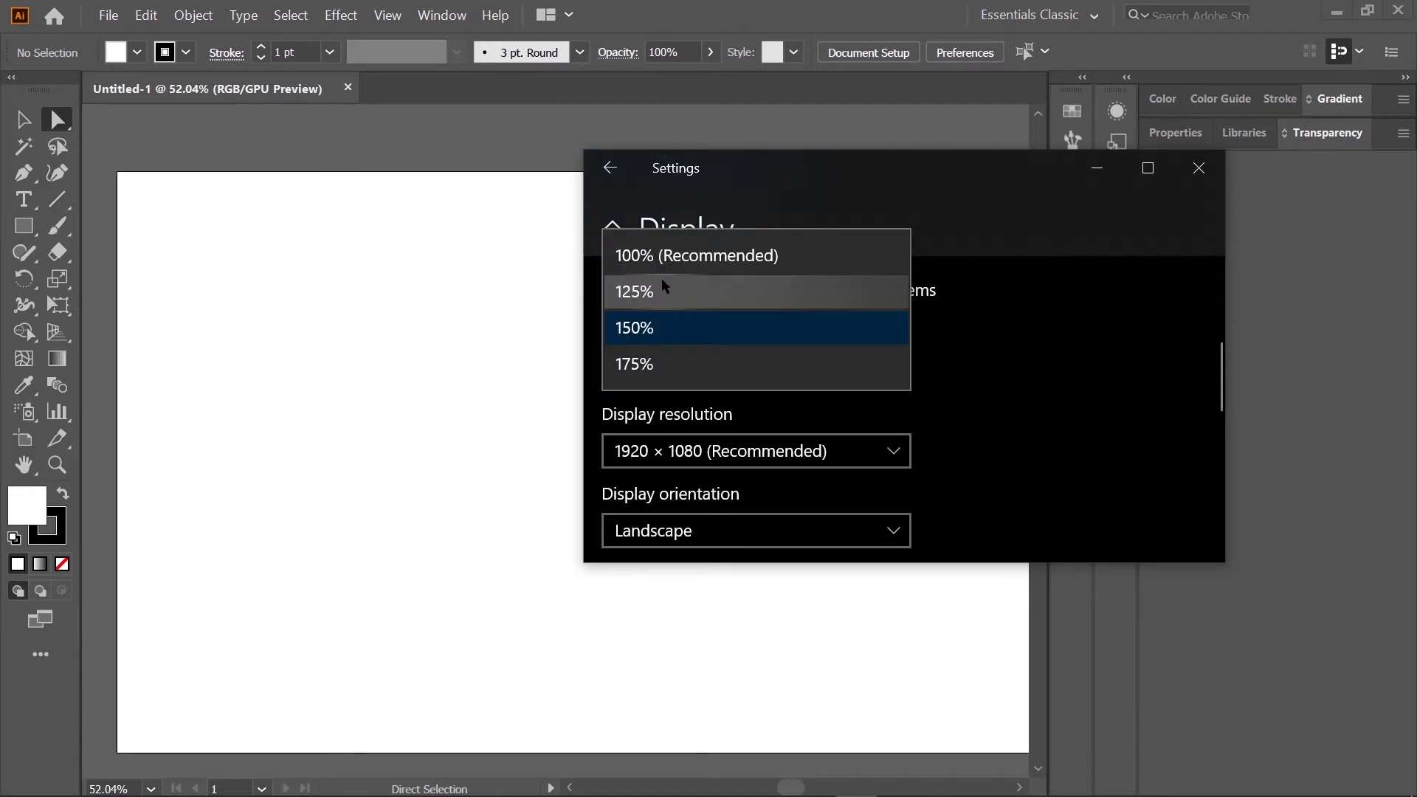
{"action": "left_click", "coordinate": [719, 292]}
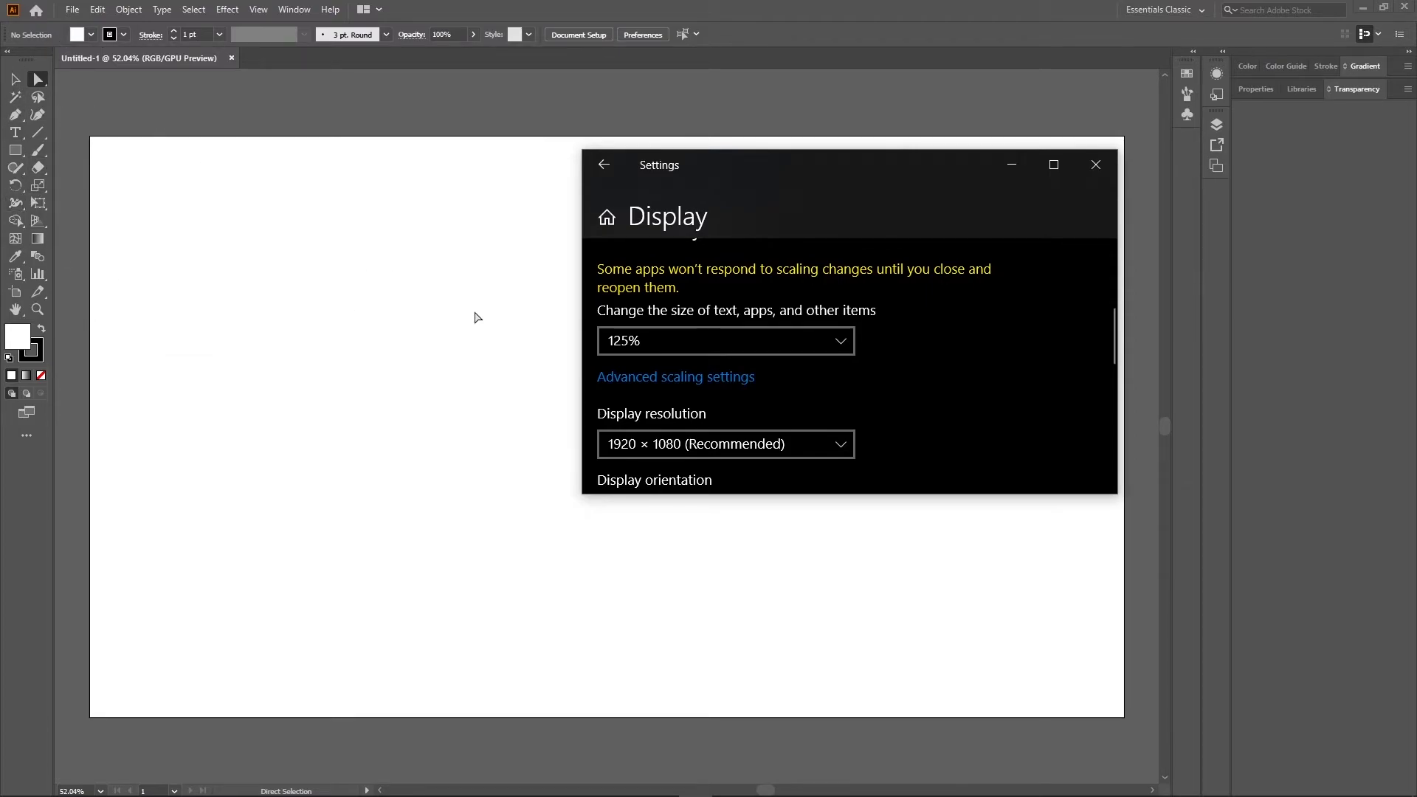
Open Illustrator's User Interface preferences and bring the Windows display settings up alongside them.
{"action": "left_click", "coordinate": [97, 9]}
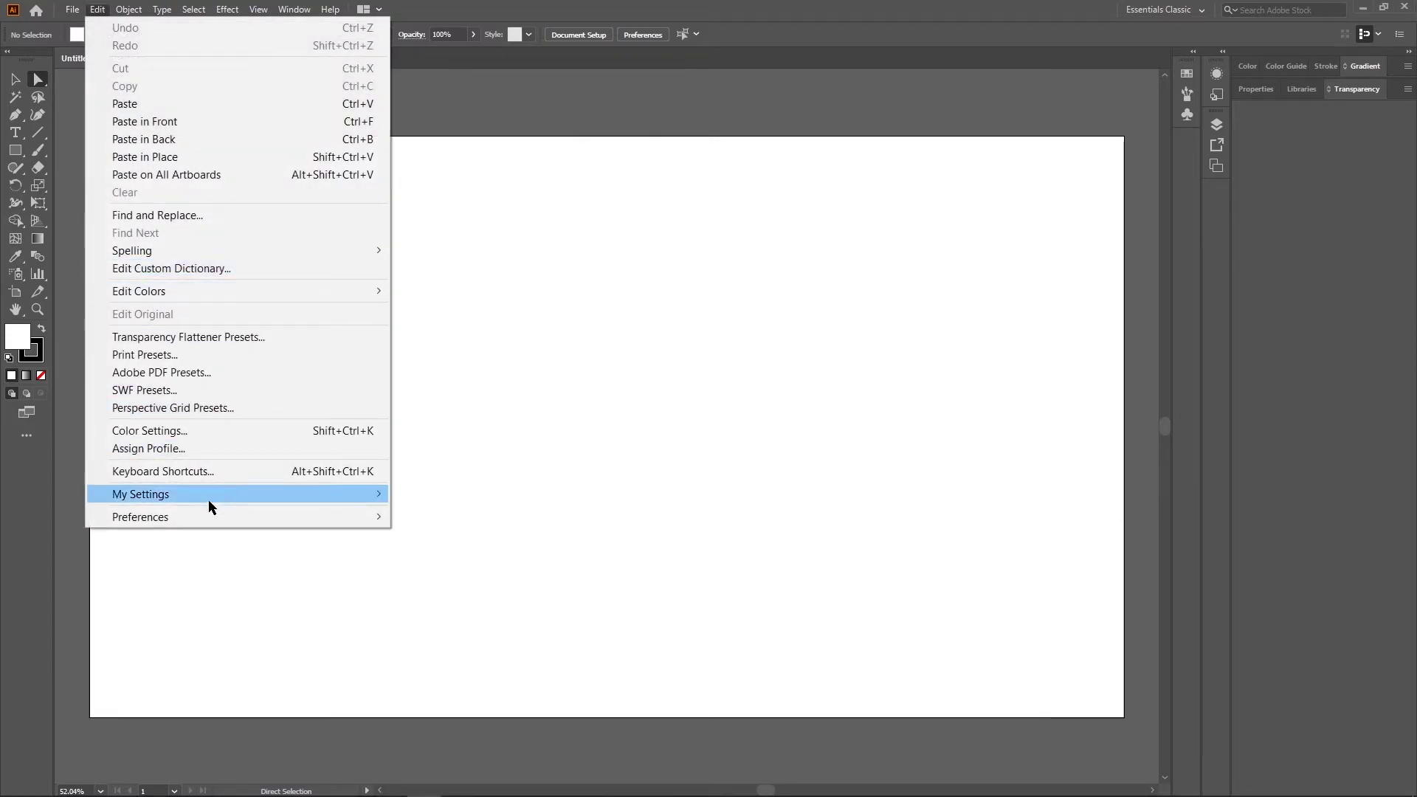
{"action": "mouse_move", "coordinate": [218, 520]}
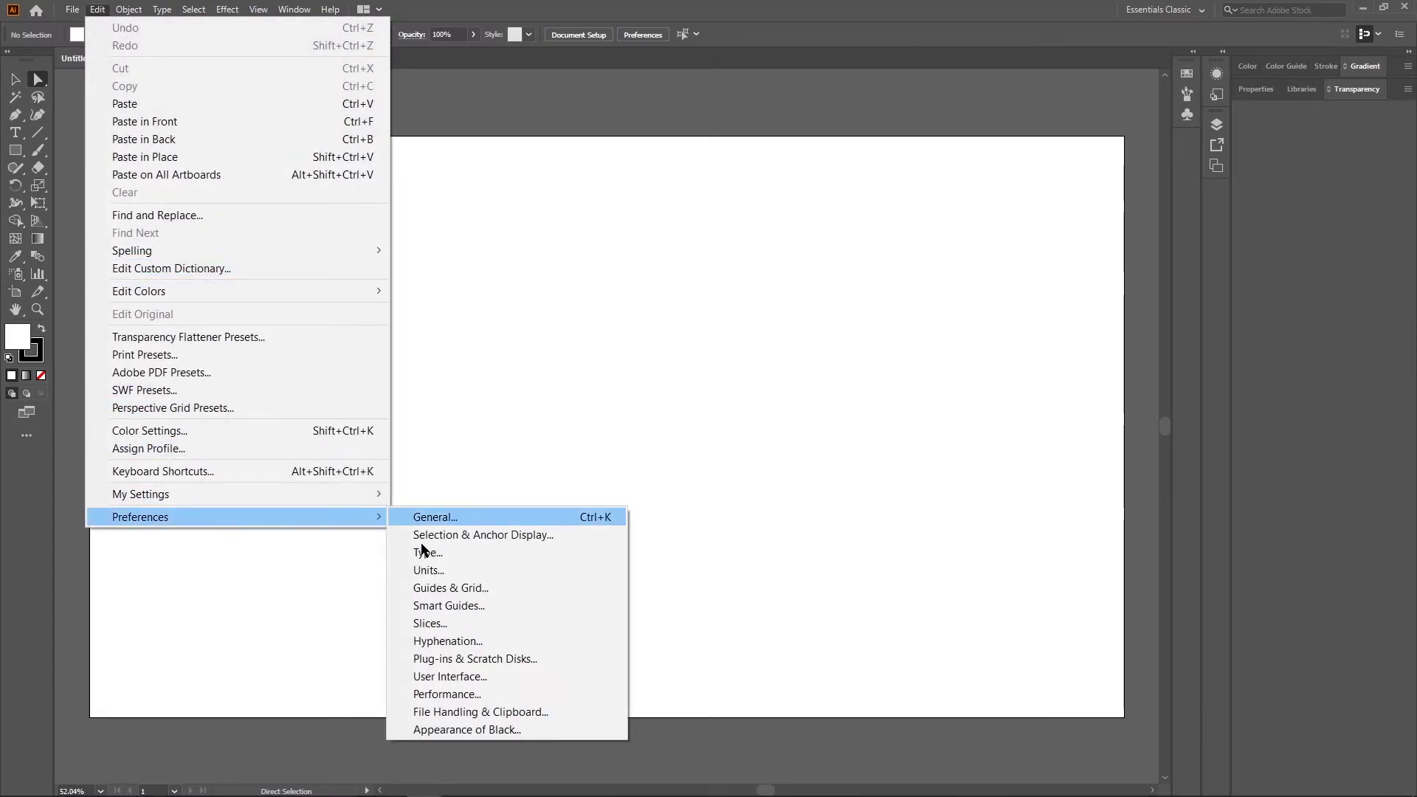
{"action": "left_click", "coordinate": [455, 682]}
{"action": "key", "text": "alt+Tab"}
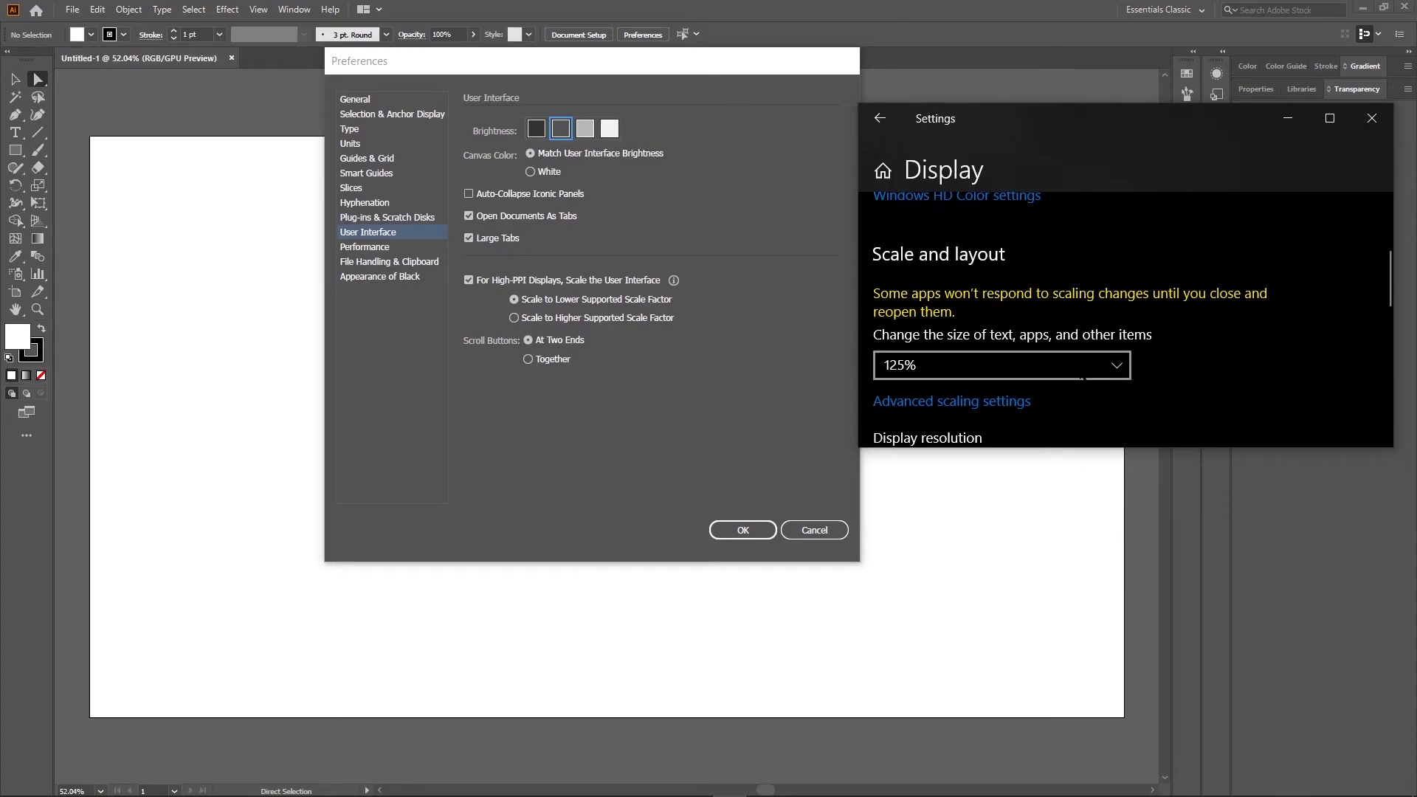
{"action": "left_click", "coordinate": [729, 782]}
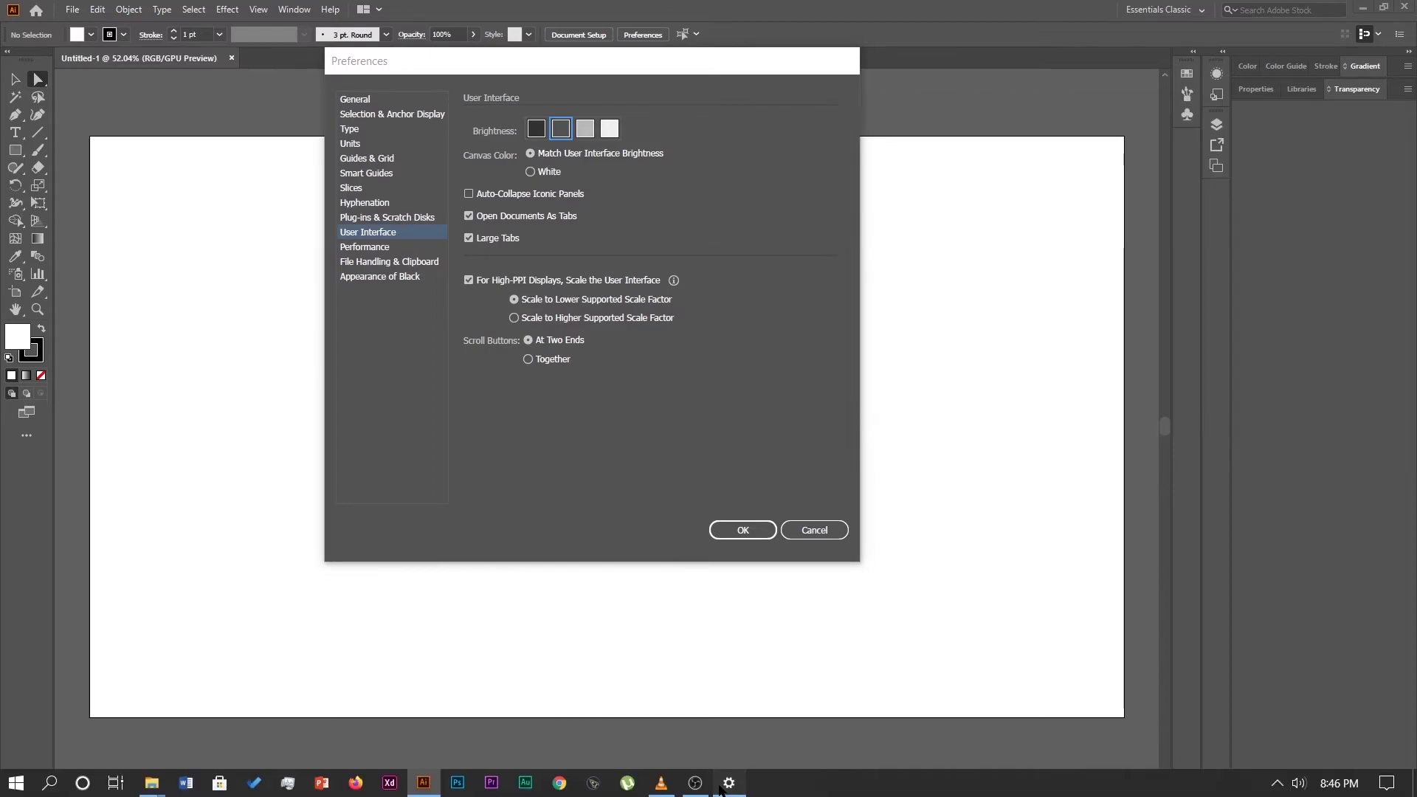
{"action": "left_click", "coordinate": [729, 782]}
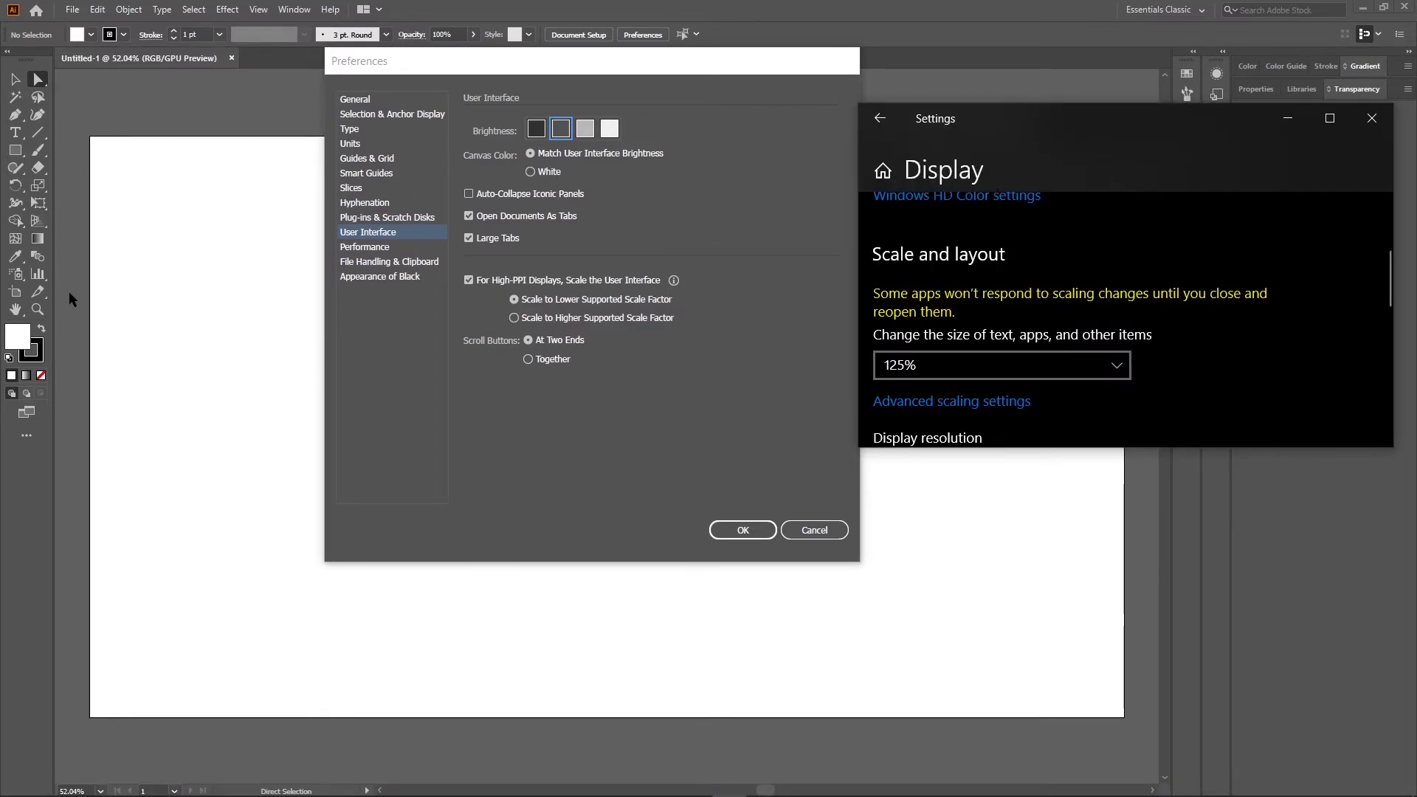
Set the user interface scaling for High-PPI displays to Scale to Higher Supported Scale Factor.
{"action": "left_click", "coordinate": [531, 323]}
{"action": "left_click", "coordinate": [531, 321]}
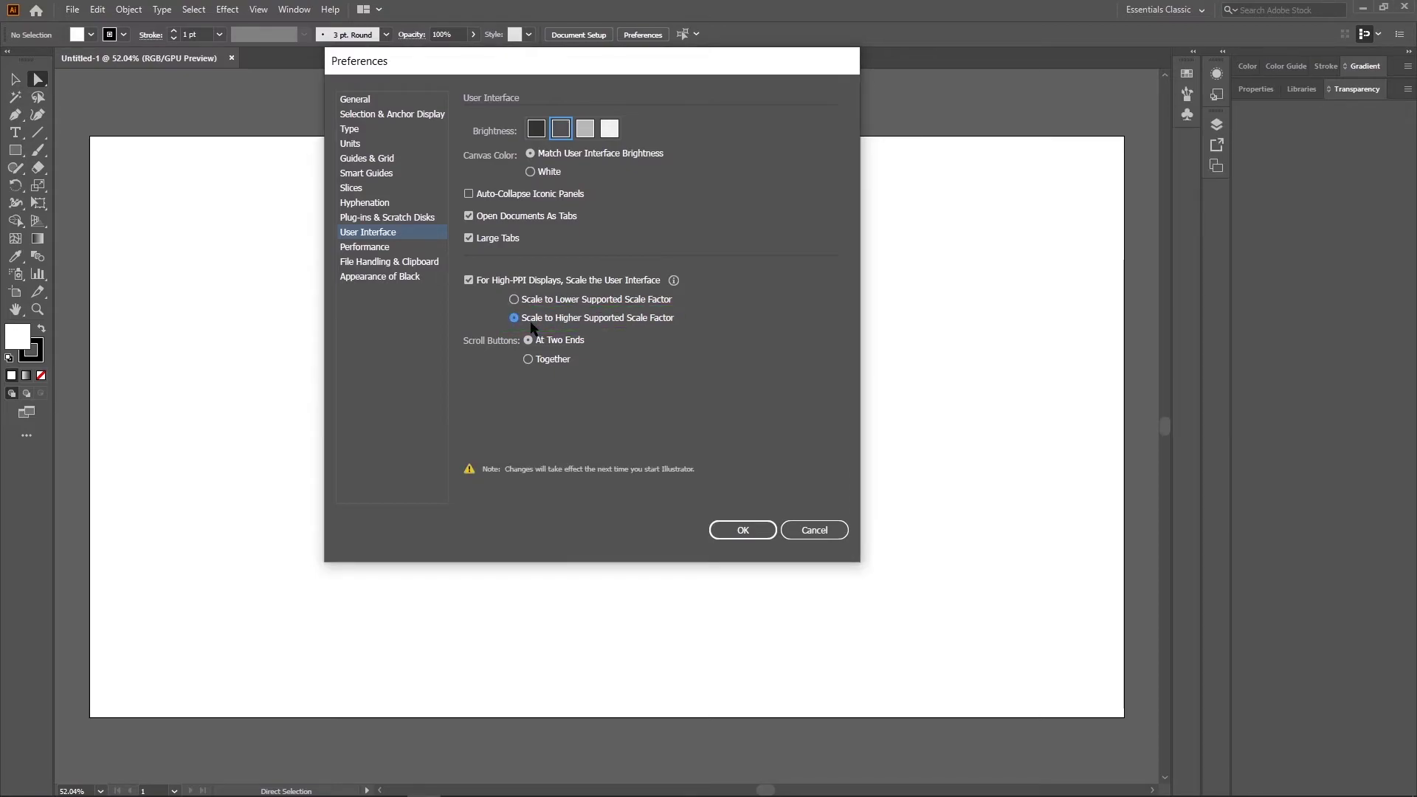
{"action": "key", "text": "alt+Tab"}
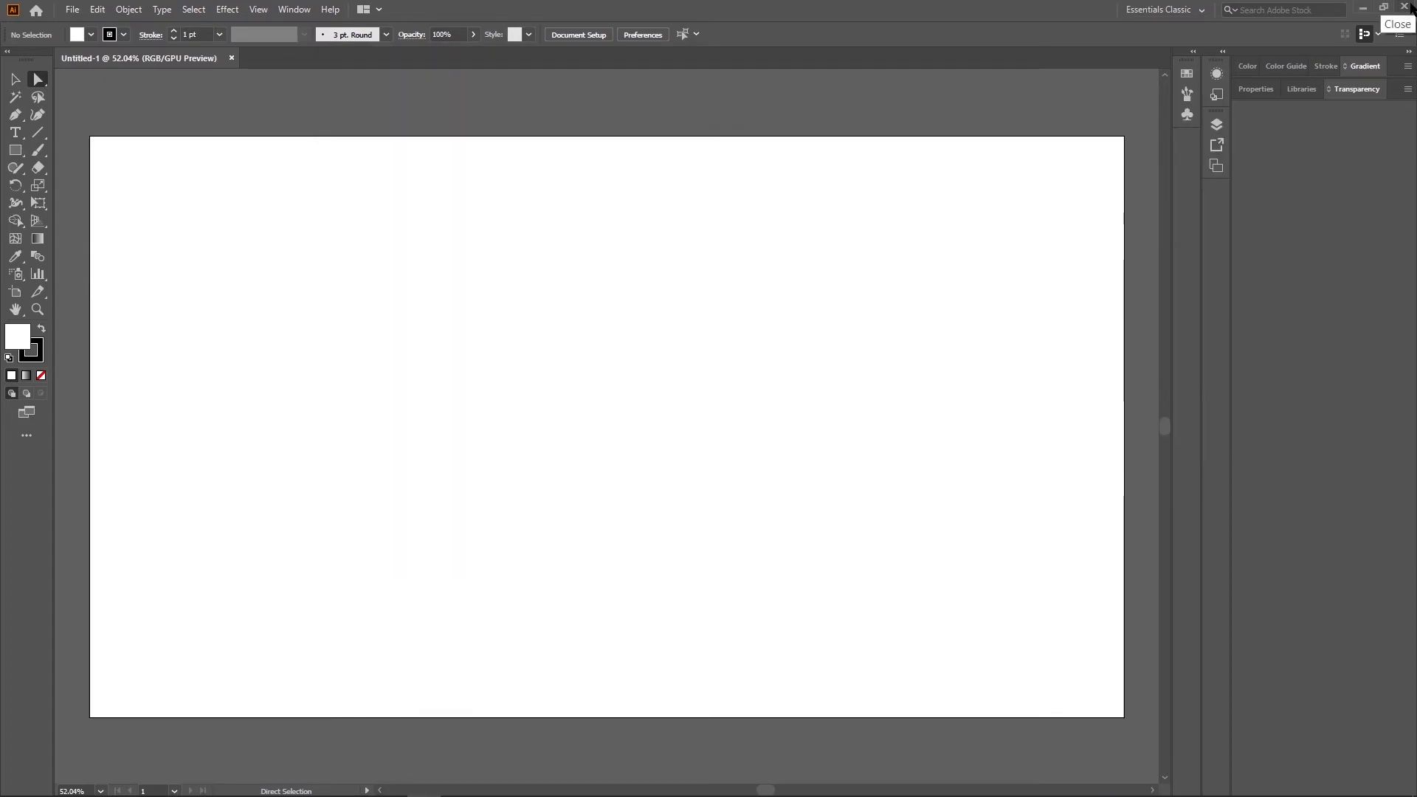
Restart Illustrator and create a new 1920 x 1080 px document from the Web-Large preset.
{"action": "left_click", "coordinate": [1410, 7]}
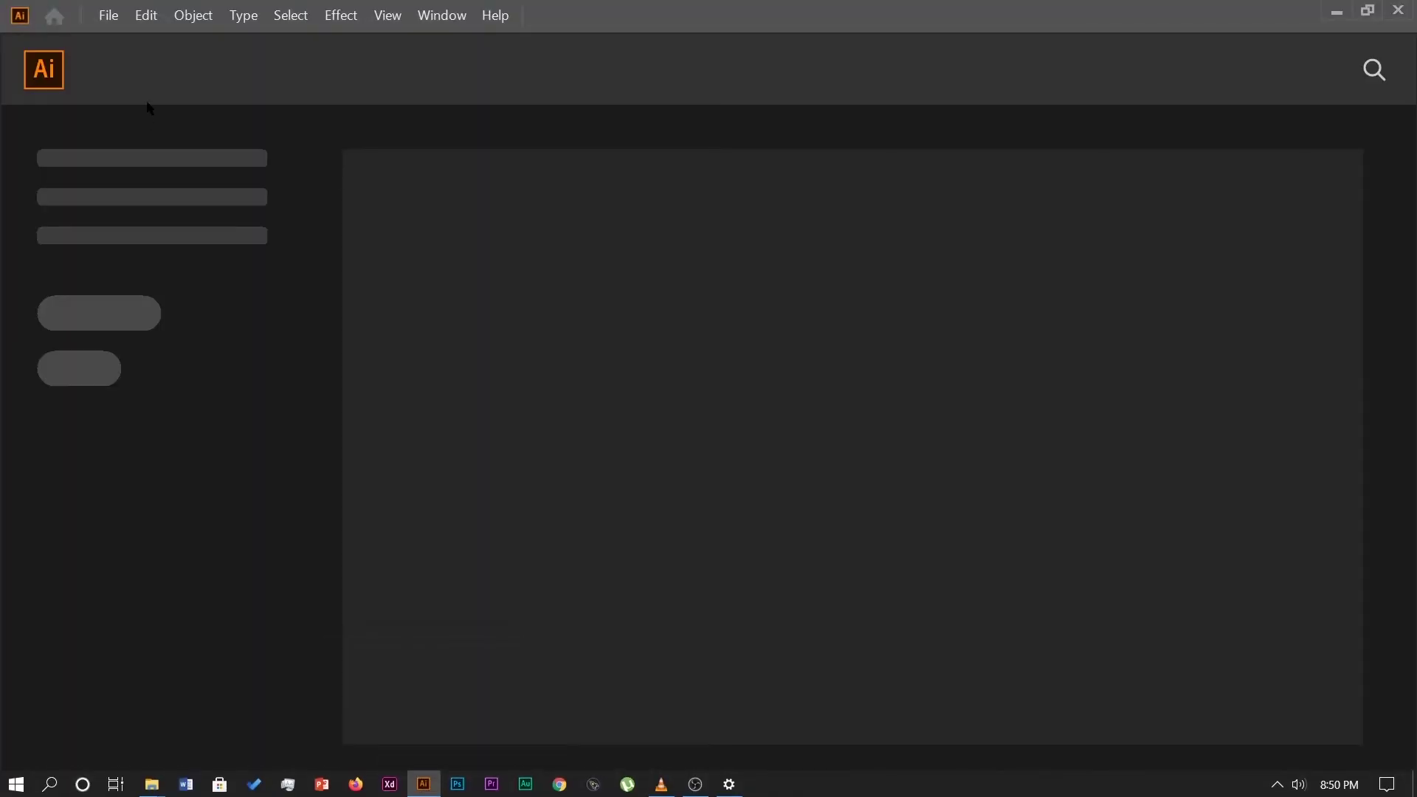
{"action": "left_click", "coordinate": [107, 16]}
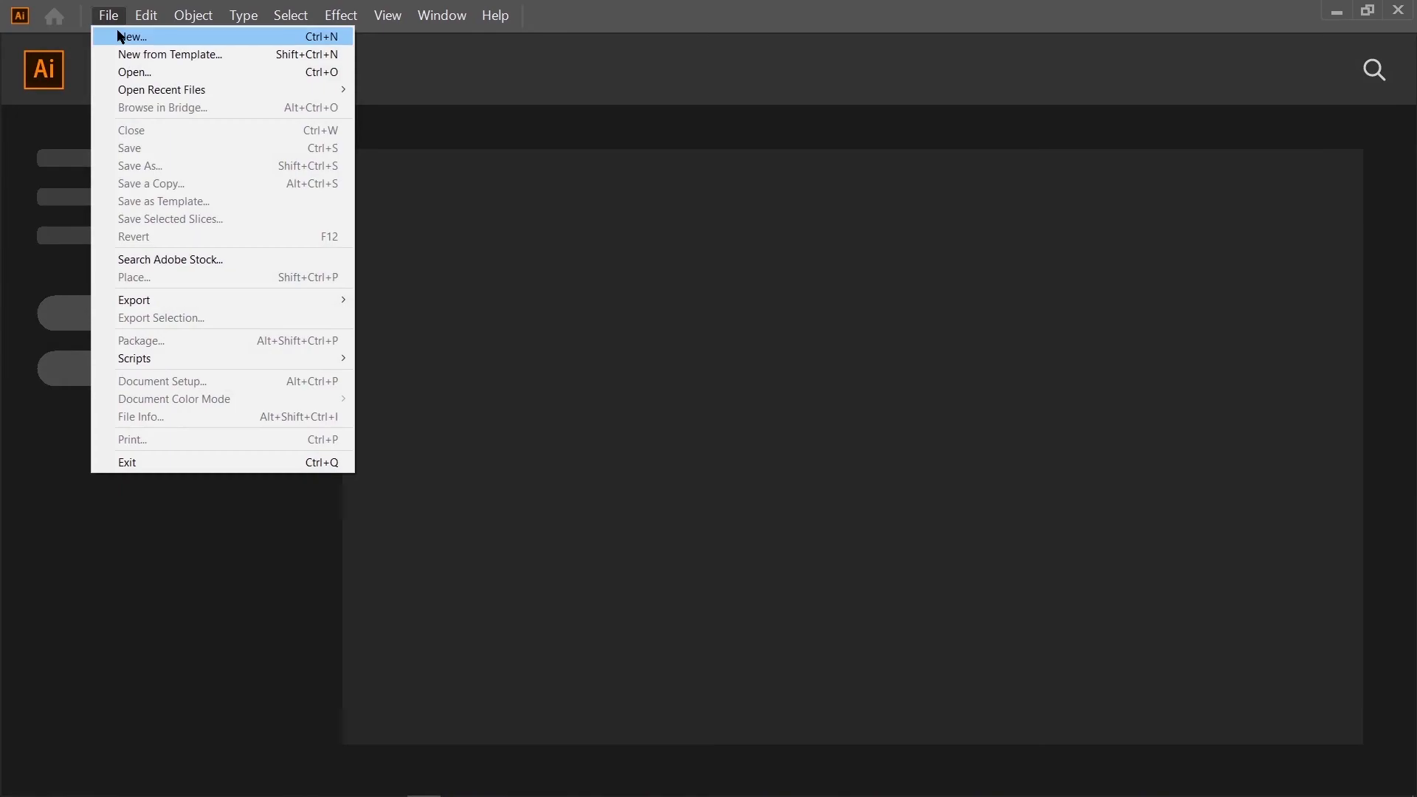
{"action": "left_click", "coordinate": [120, 37]}
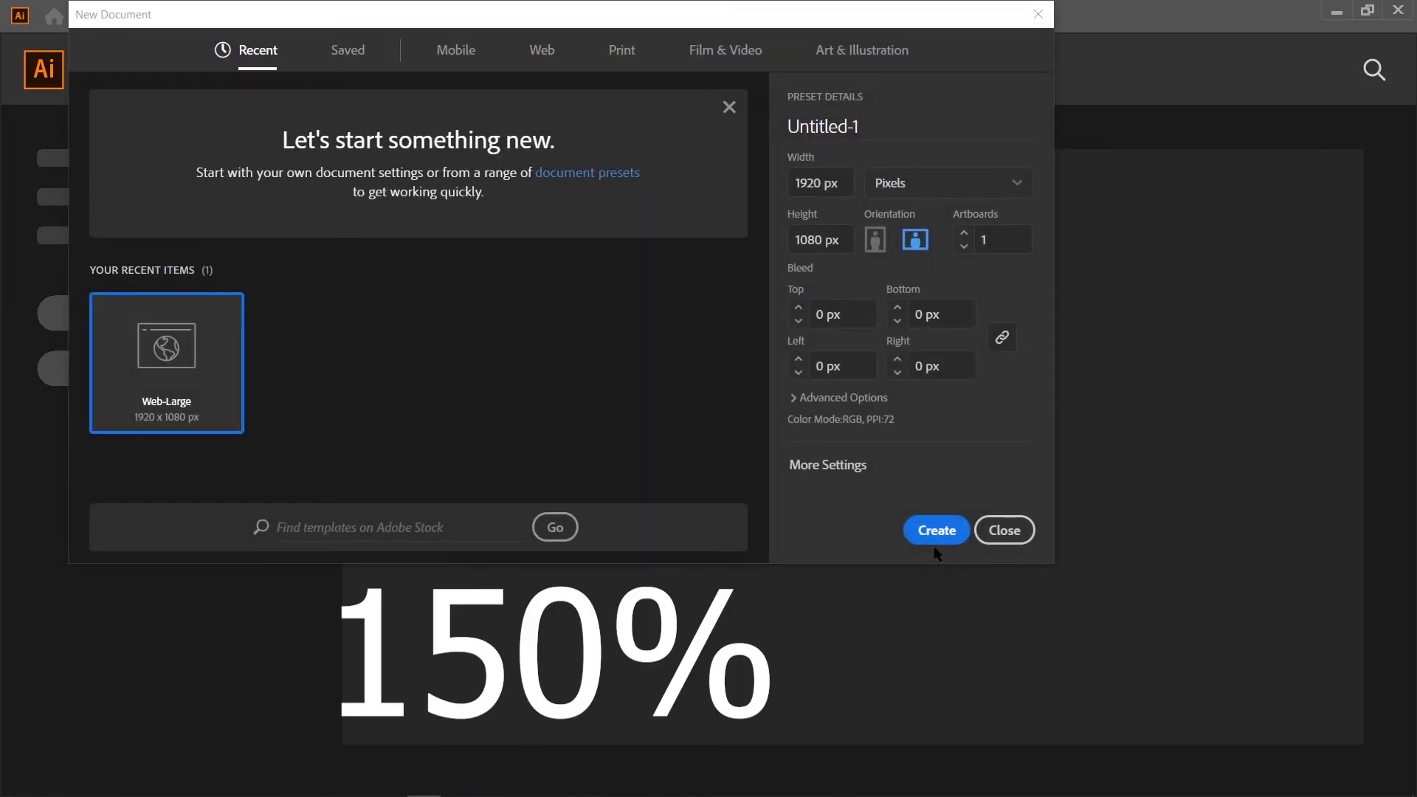
{"action": "left_click", "coordinate": [930, 531]}
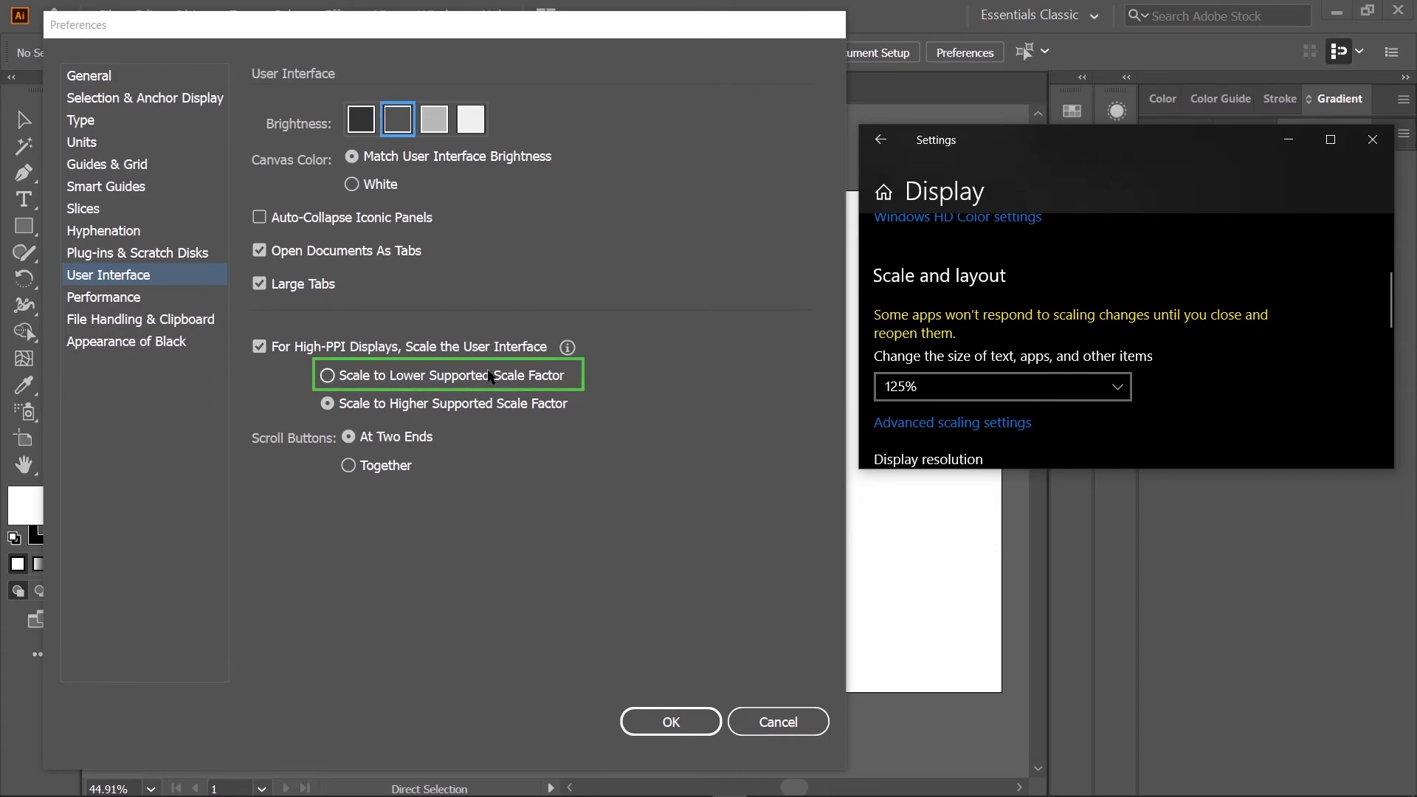
Try Scale to Lower Supported Scale Factor and reselect Scale to Higher Supported Scale Factor, comparing each with the Windows display scaling.
{"action": "left_click", "coordinate": [406, 381]}
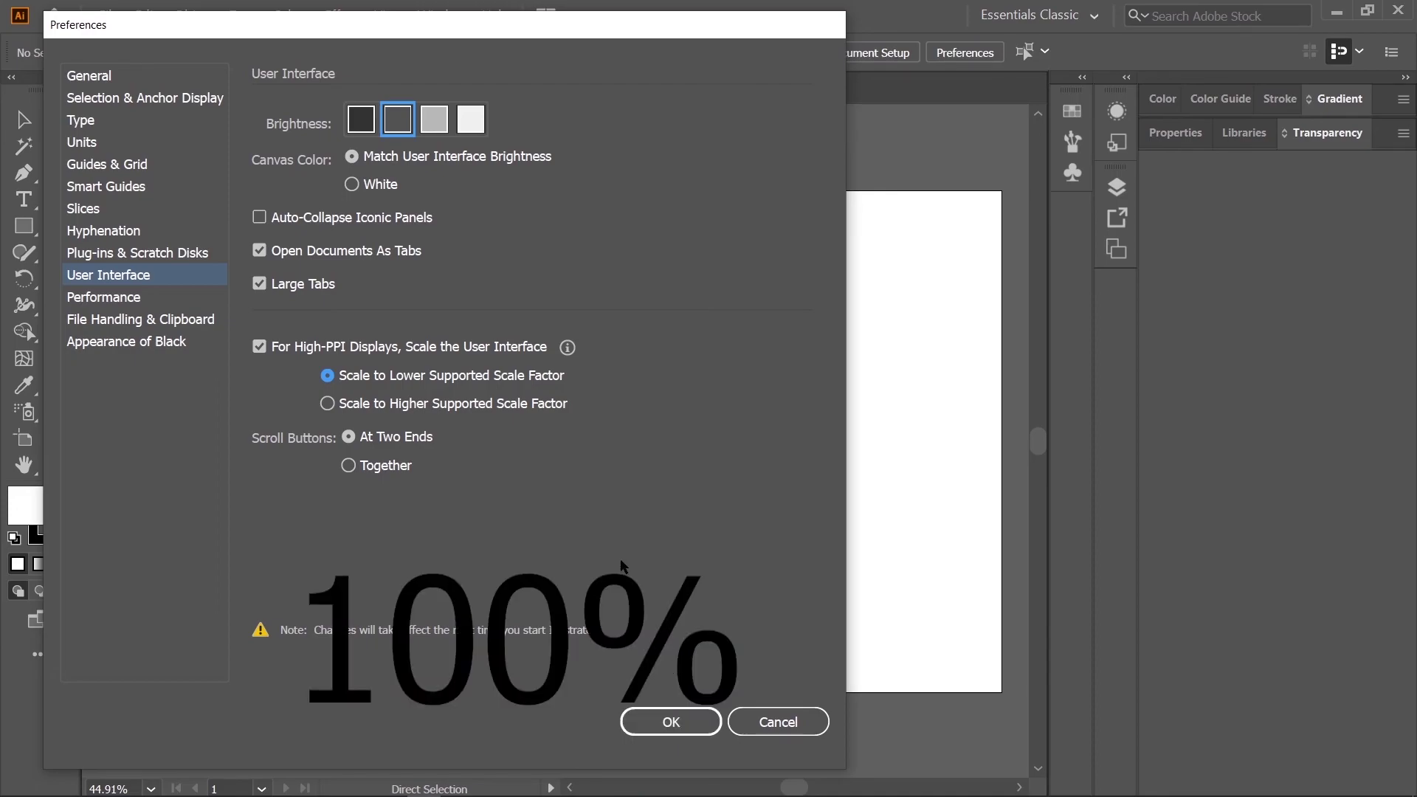
{"action": "left_click", "coordinate": [727, 782]}
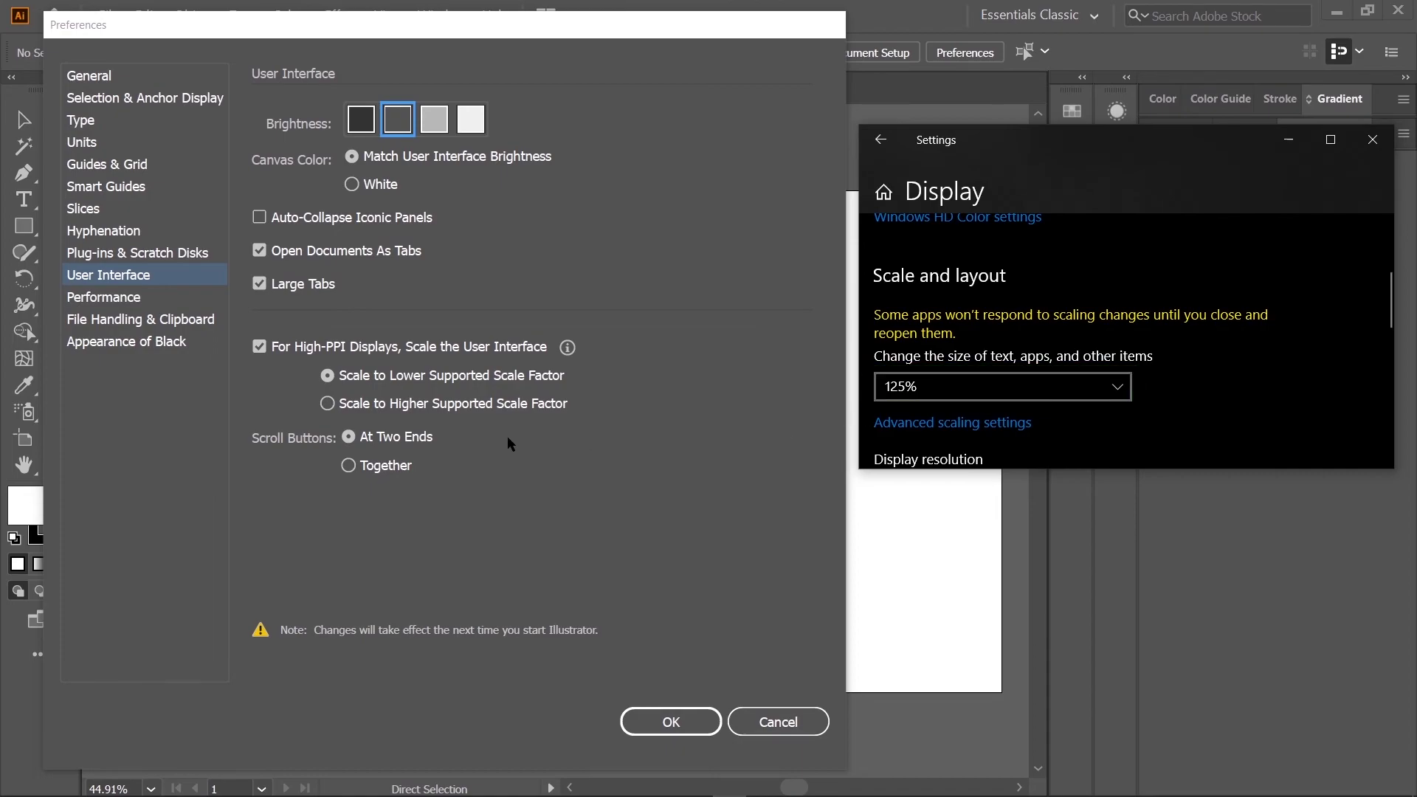
{"action": "left_click", "coordinate": [381, 404]}
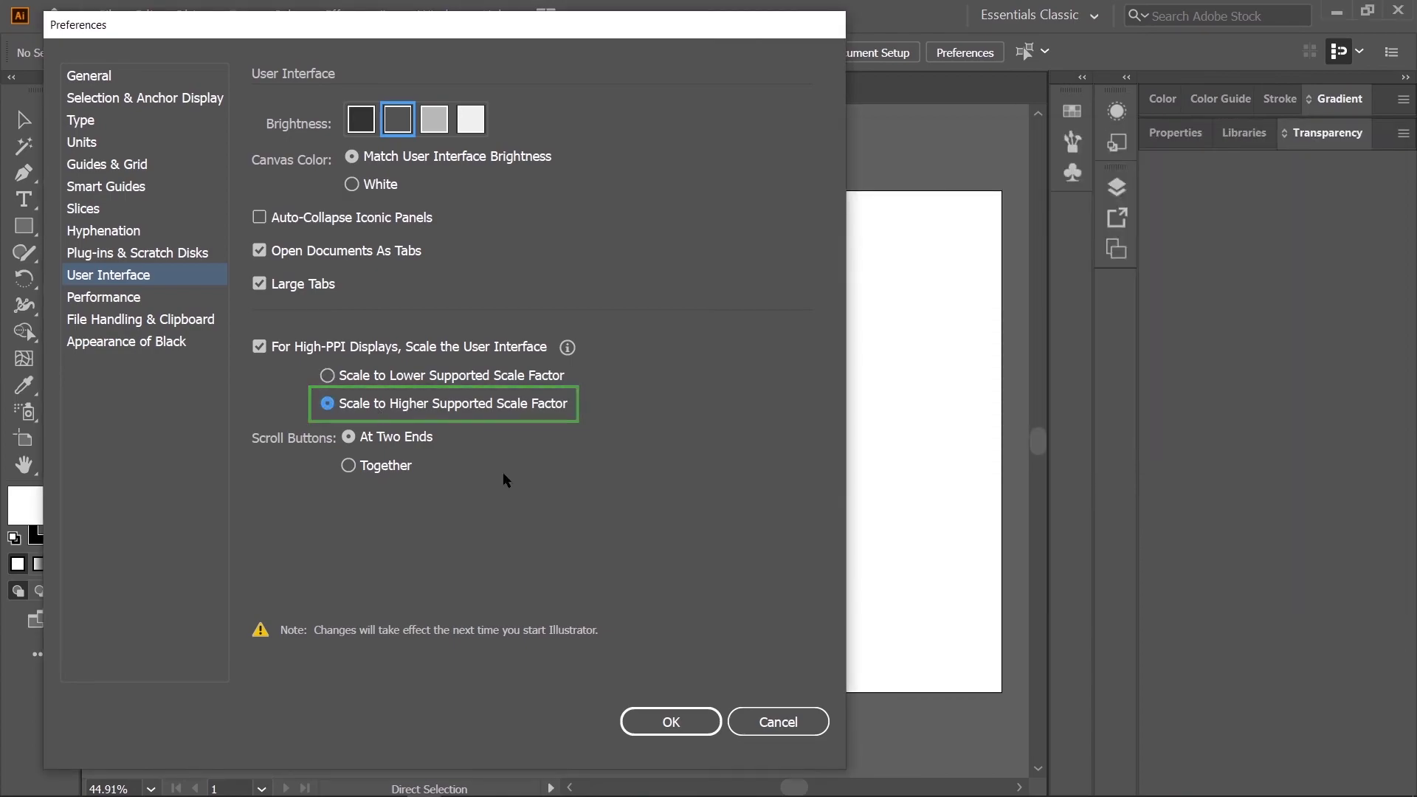
{"action": "left_click", "coordinate": [728, 789]}
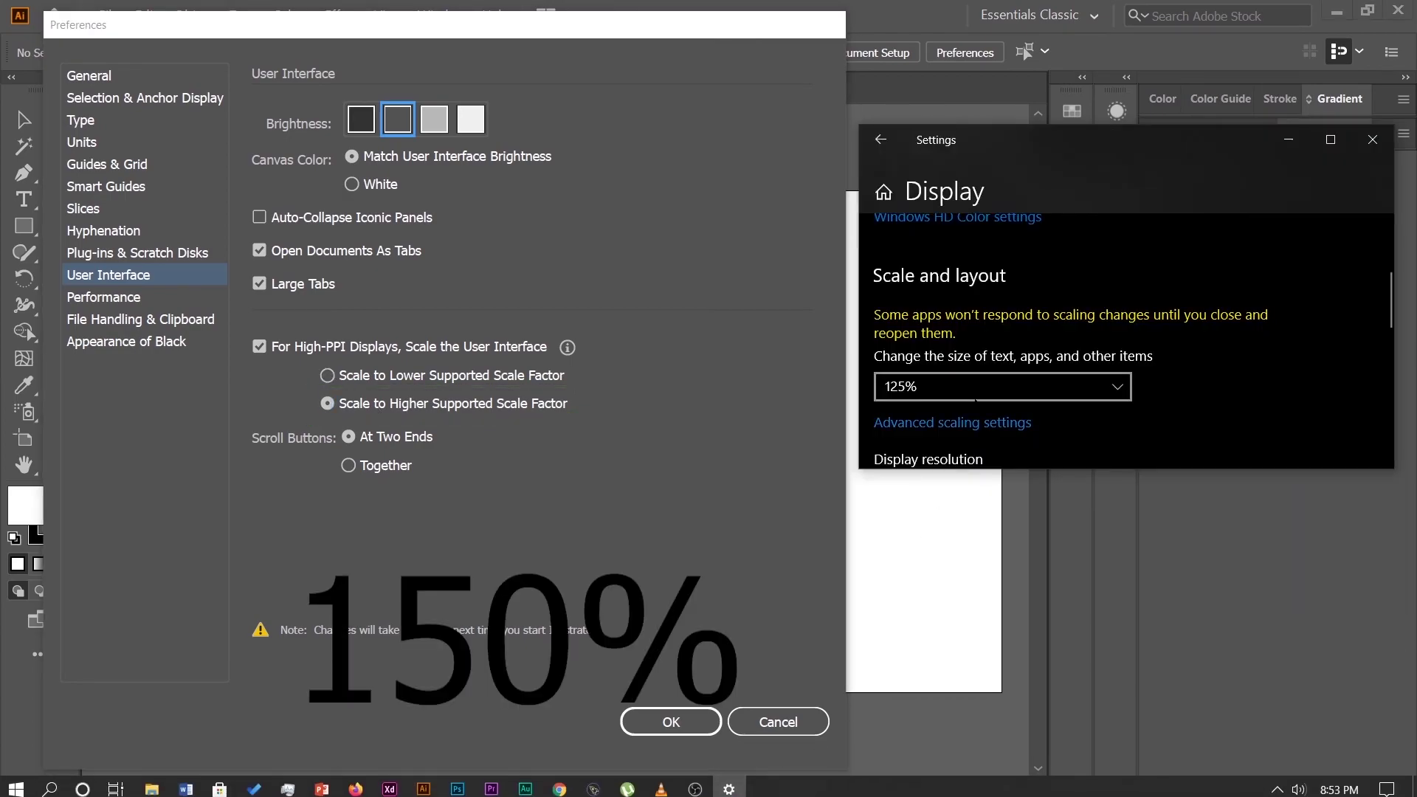